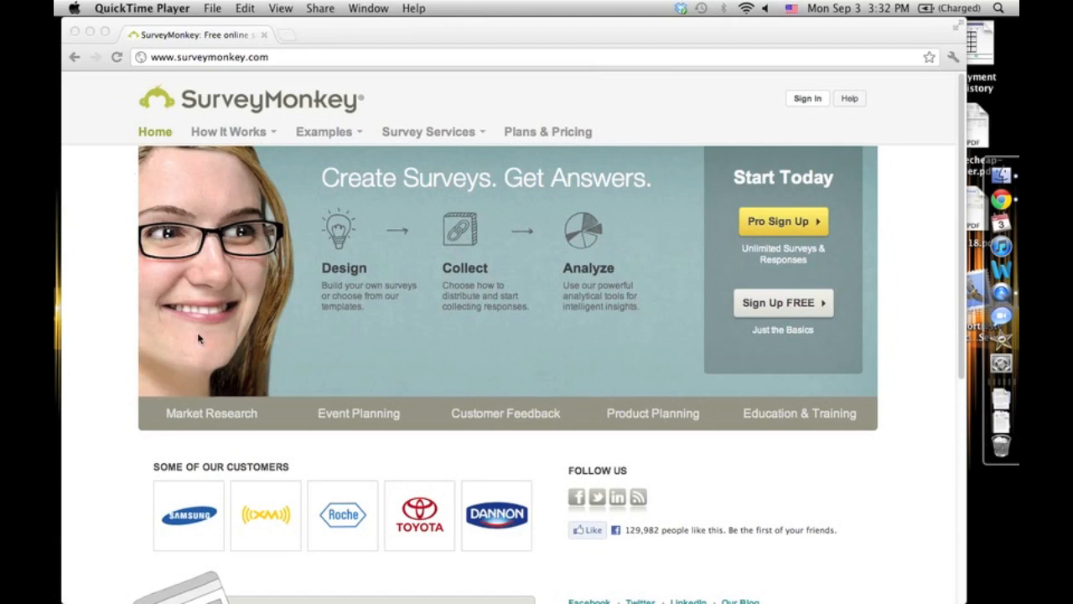
pyautogui.click(293, 469)
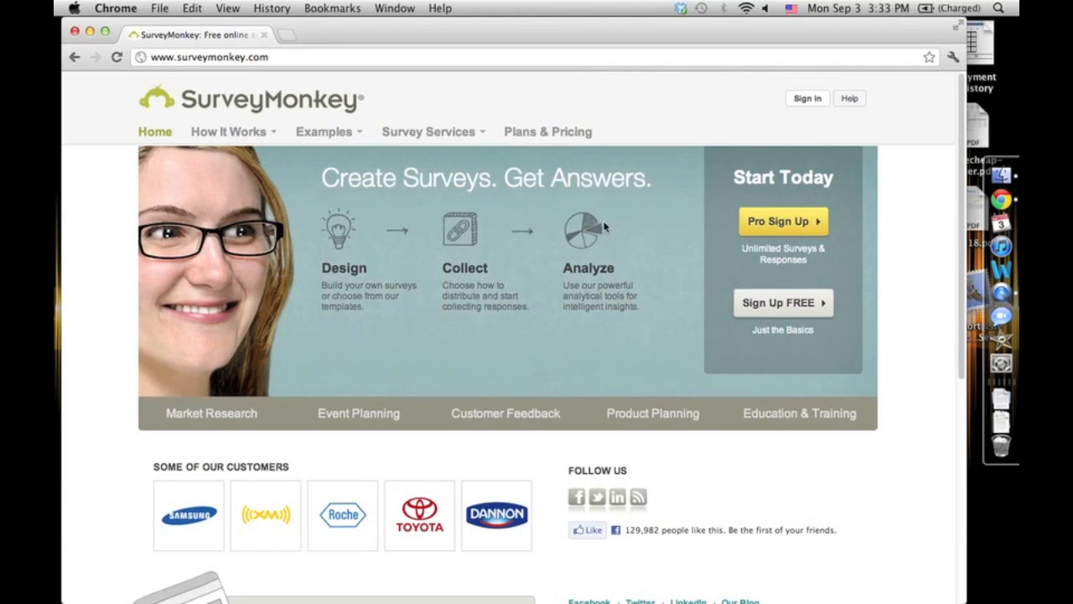
pyautogui.click(788, 303)
pyautogui.click(288, 239)
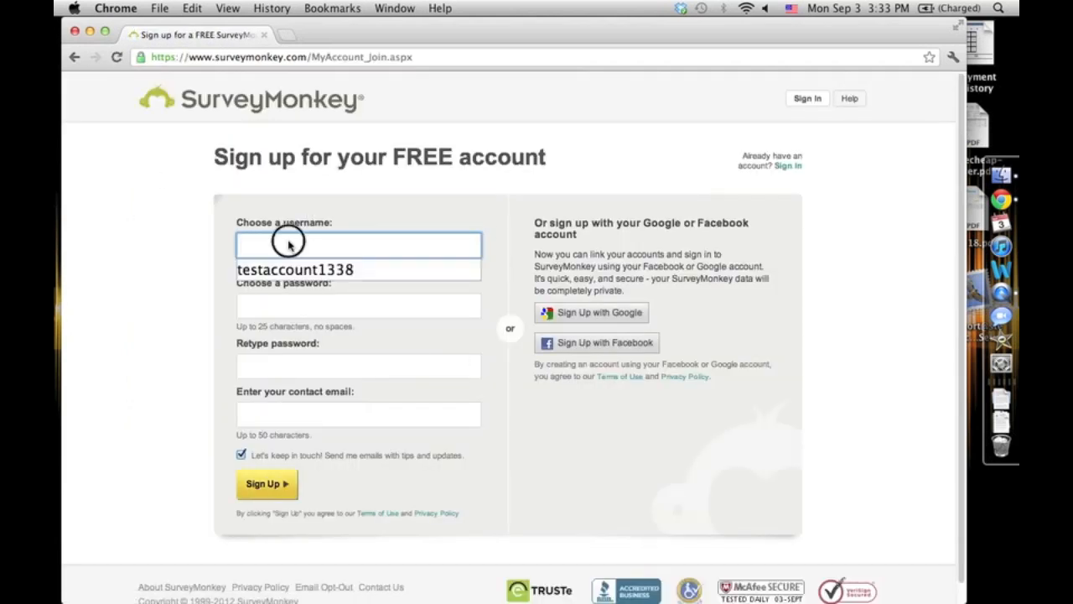
pyautogui.click(187, 290)
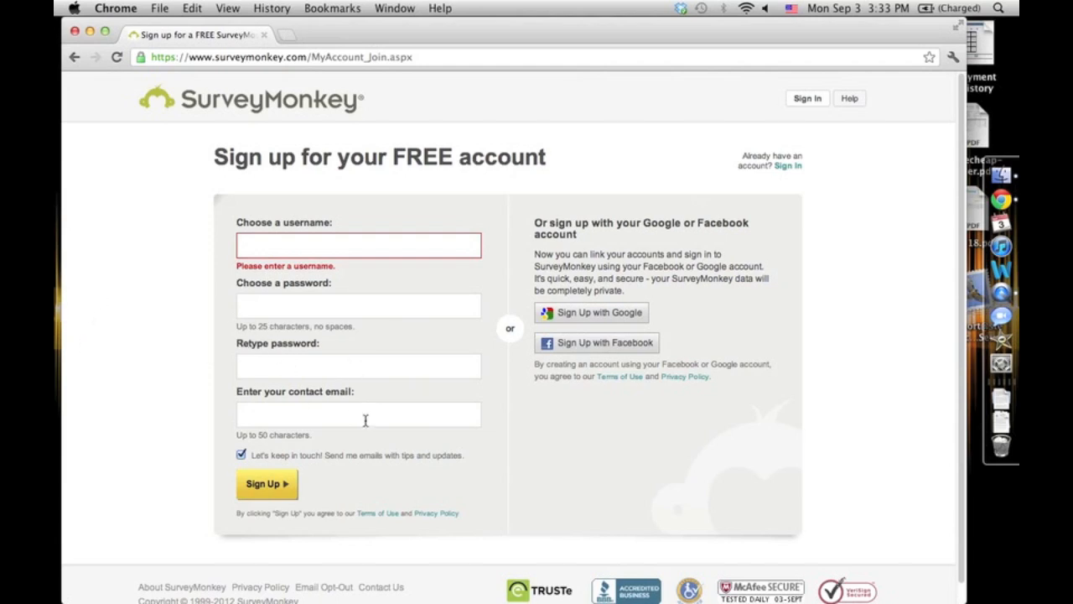
pyautogui.moveTo(271, 454); pyautogui.dragTo(432, 458)
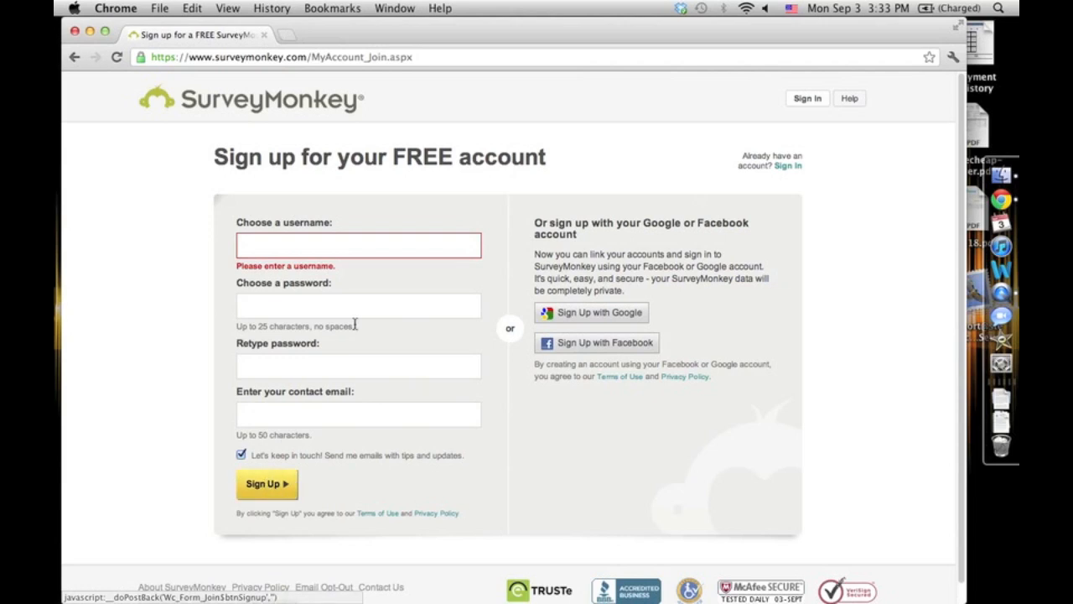
# - Sign in to the account with the account username and password
pyautogui.click(788, 166)
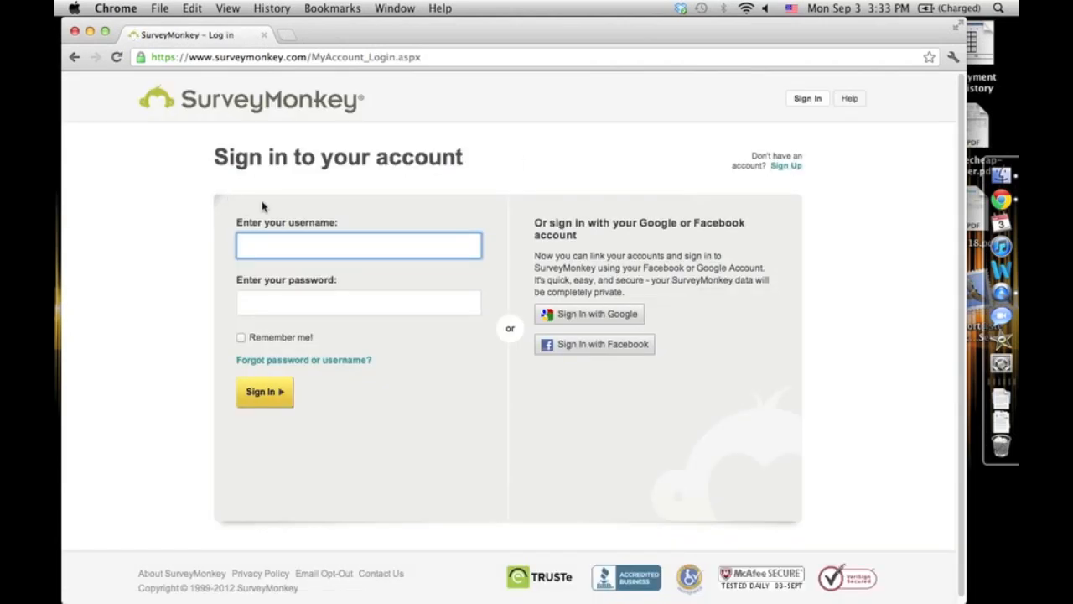
pyautogui.write('testaccount1338')
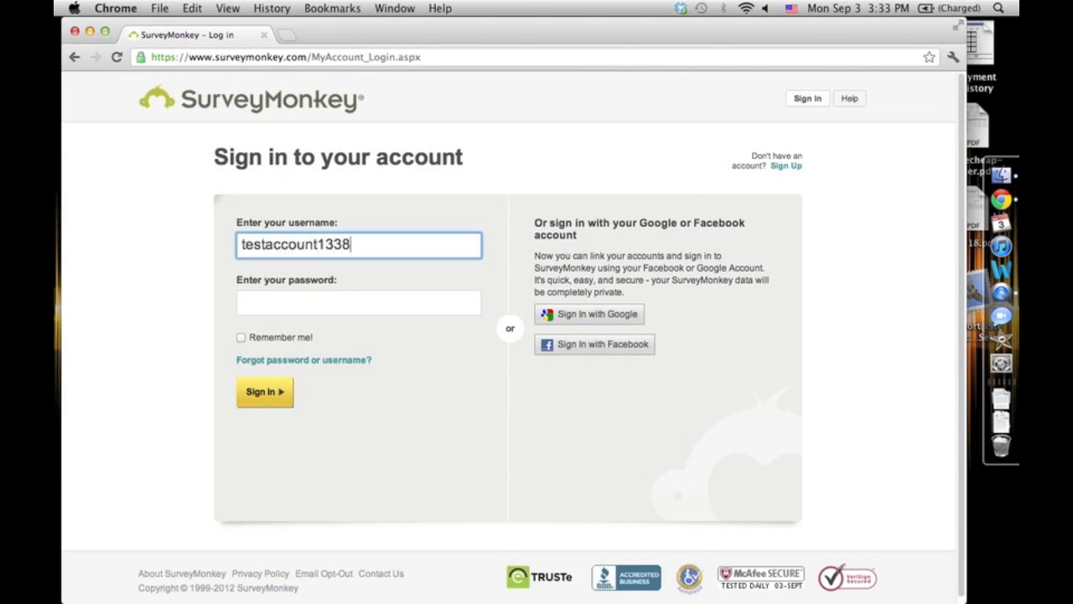
pyautogui.press('Tab')
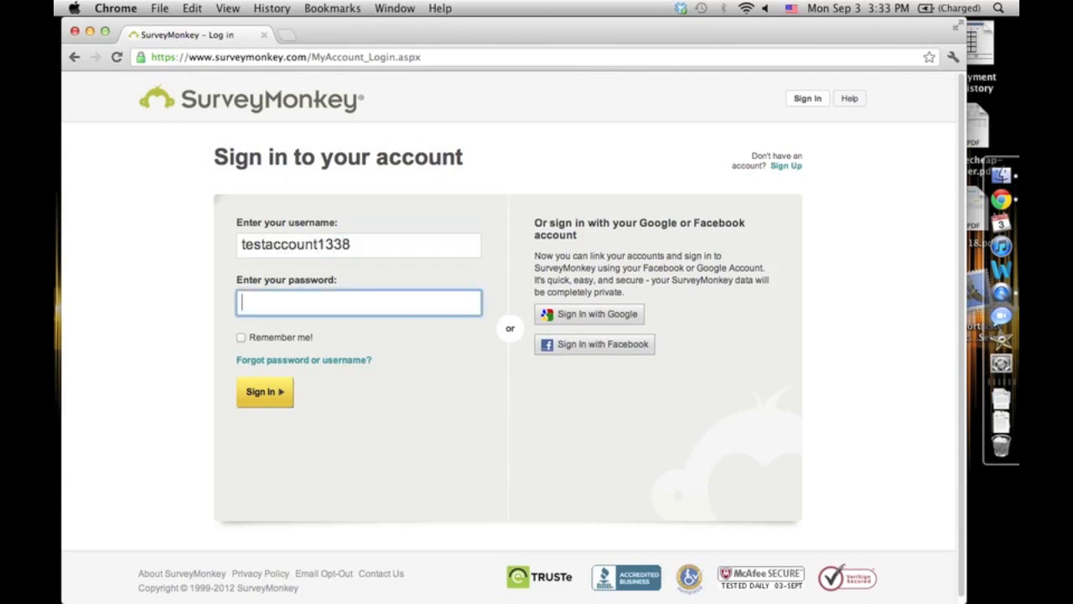
pyautogui.write('•••••••')
pyautogui.press('Return')
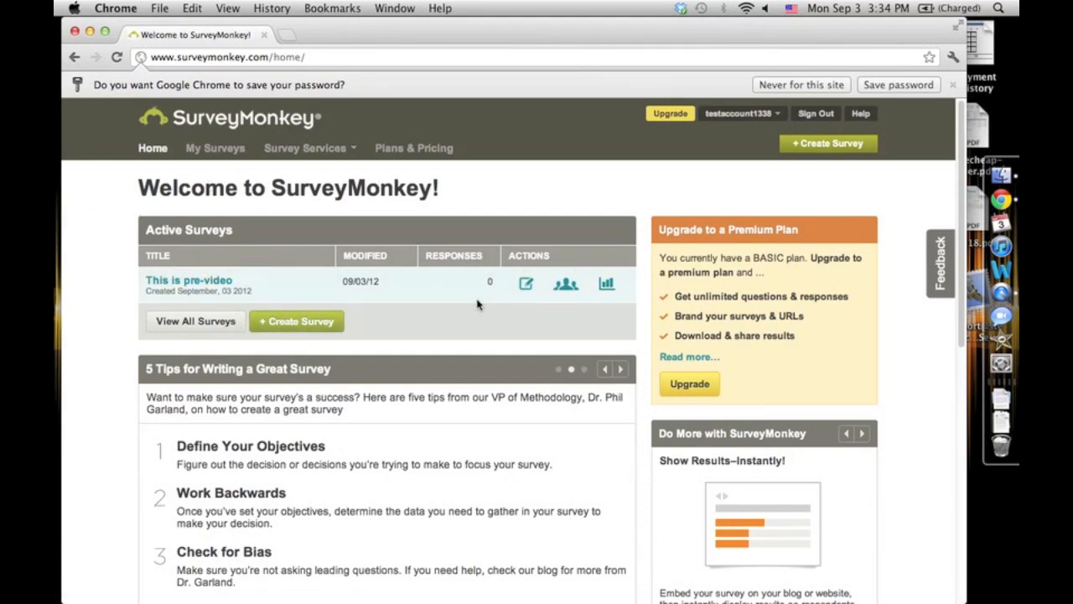
# - Browse the welcome page's active surveys and survey-writing tips
pyautogui.scroll(-5, 482, 310)
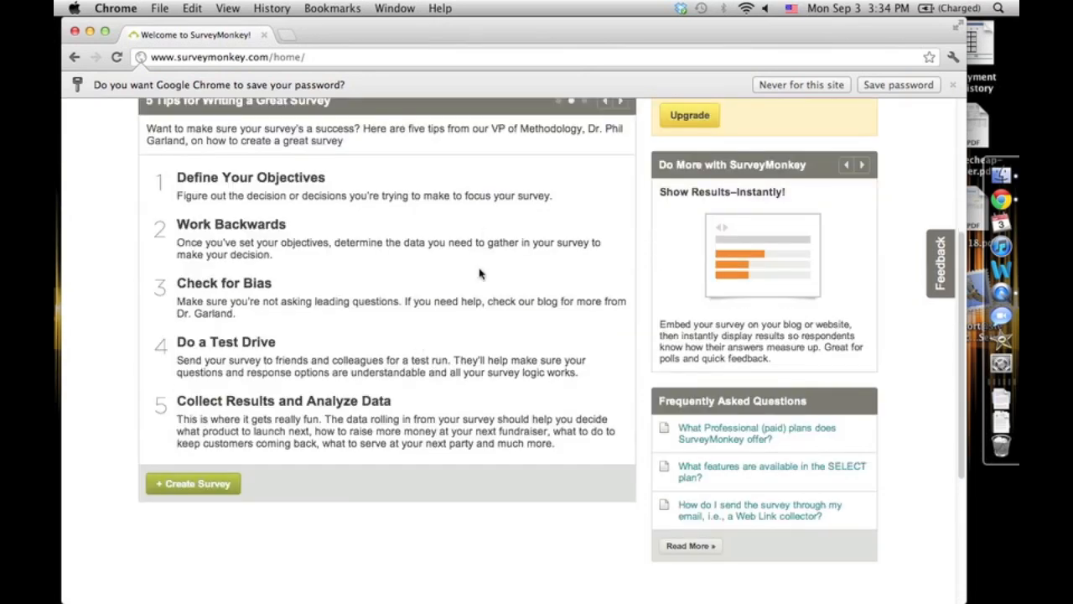
pyautogui.scroll(-2, 394, 411)
pyautogui.scroll(4, 398, 413)
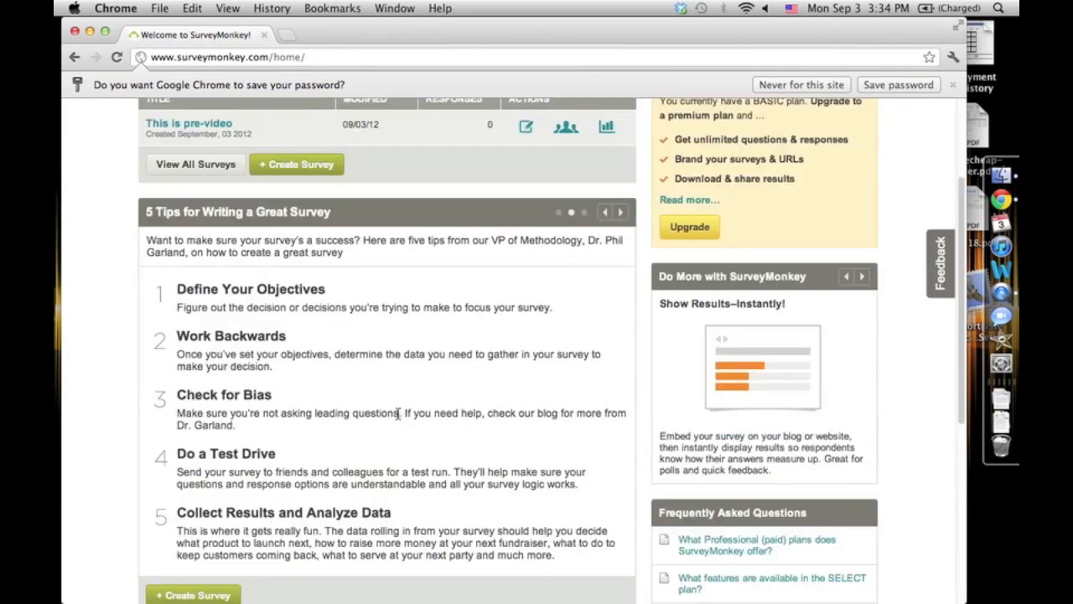
pyautogui.scroll(2, 398, 413)
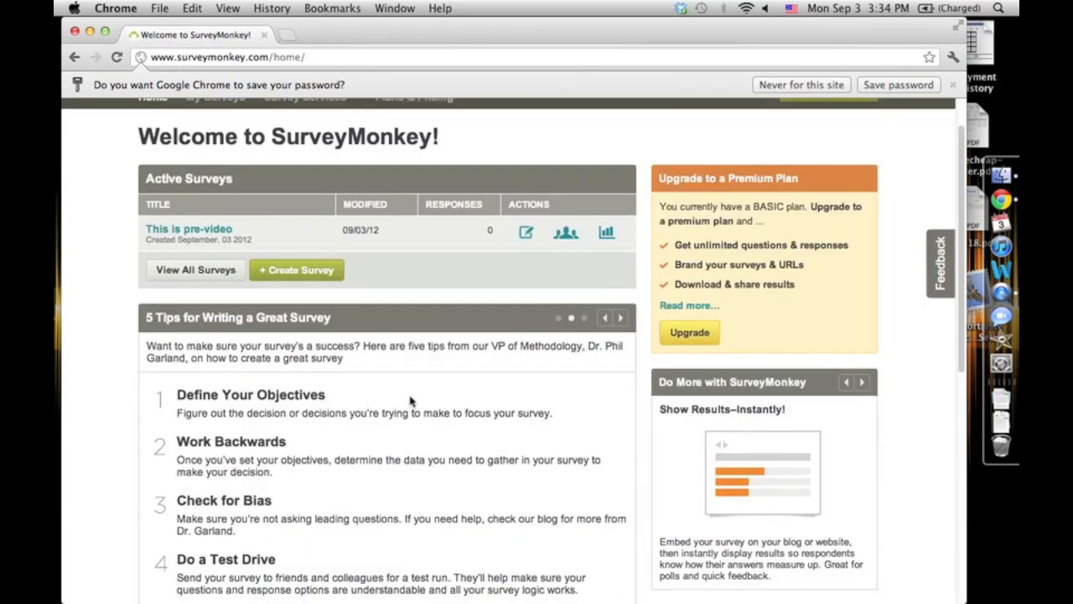
pyautogui.scroll(-2, 210, 432)
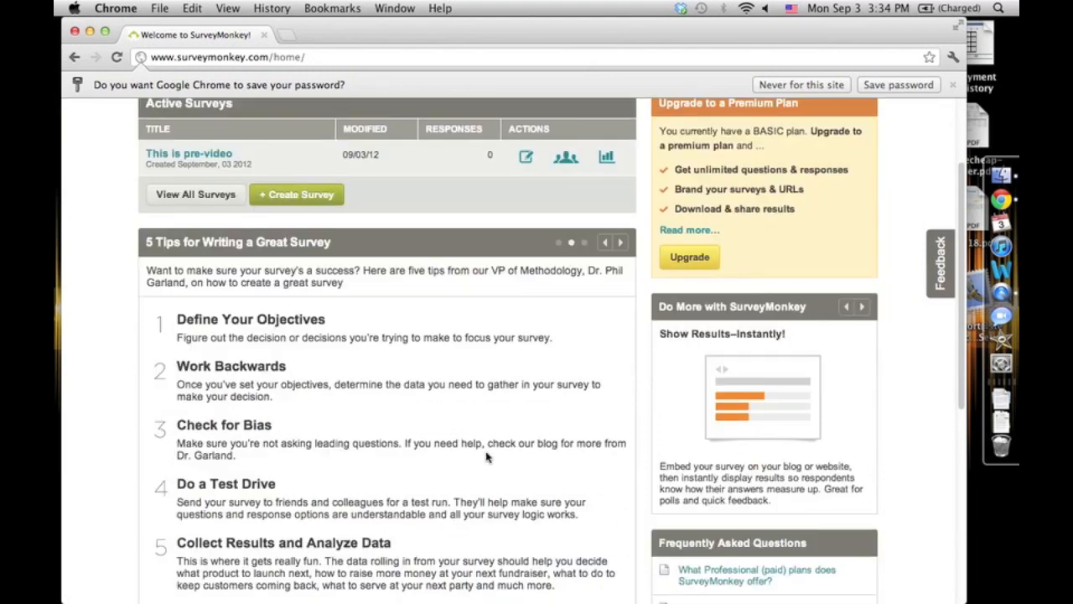
pyautogui.scroll(-2, 321, 449)
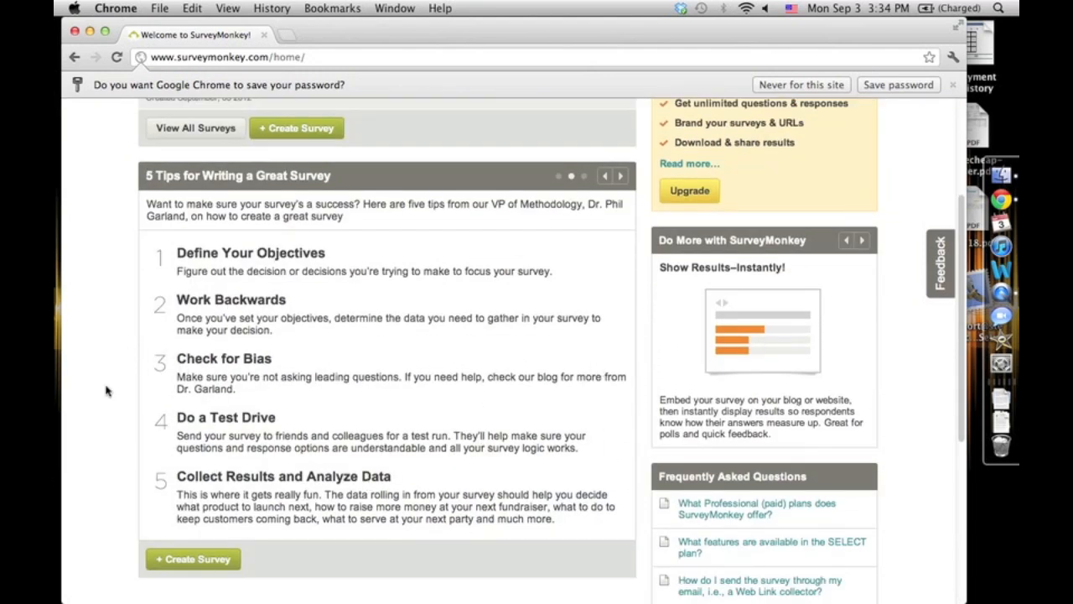
pyautogui.scroll(2, 319, 386)
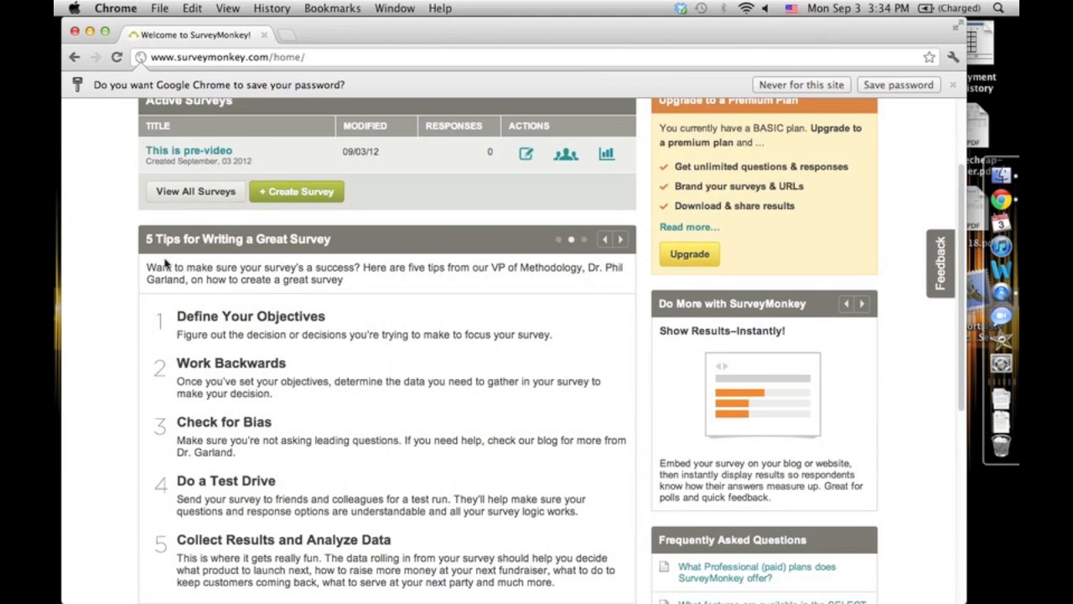
pyautogui.scroll(2, 165, 263)
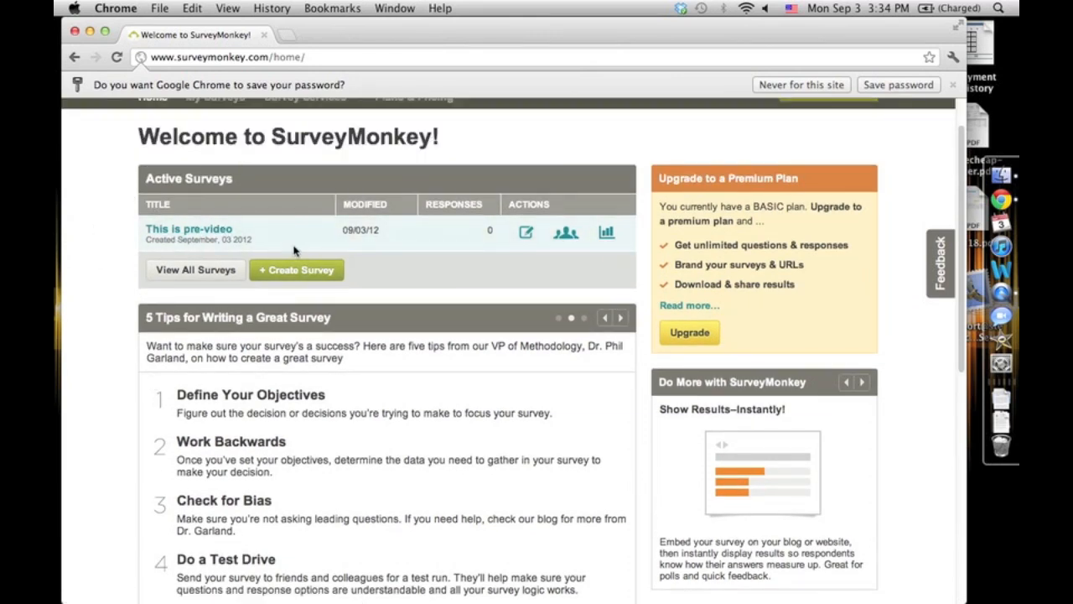
pyautogui.scroll(2, 344, 281)
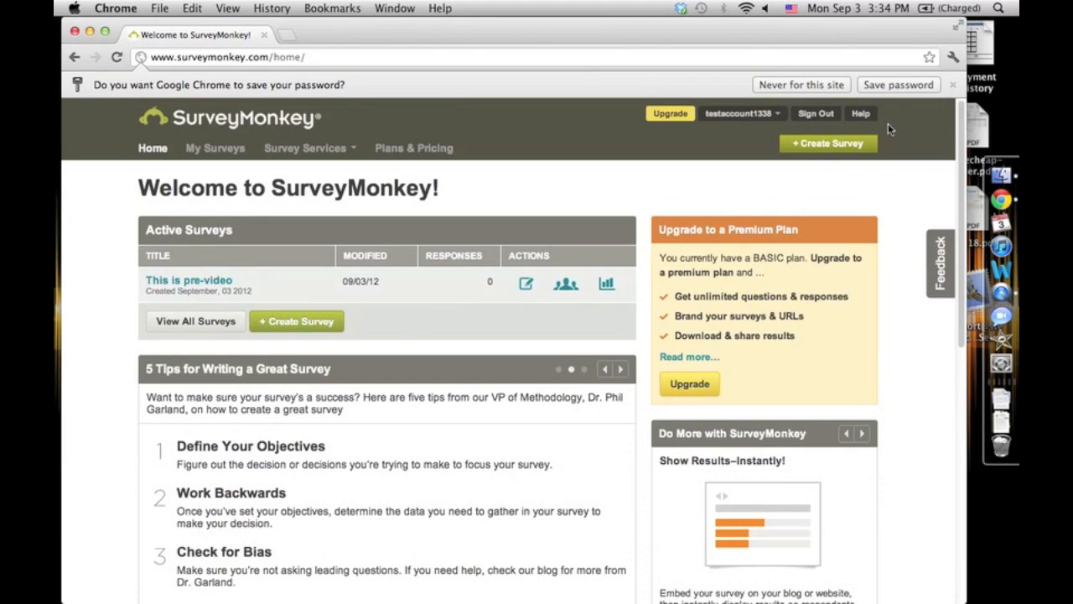
# - Open the Create Survey page with the new-survey option and an empty title
pyautogui.click(826, 150)
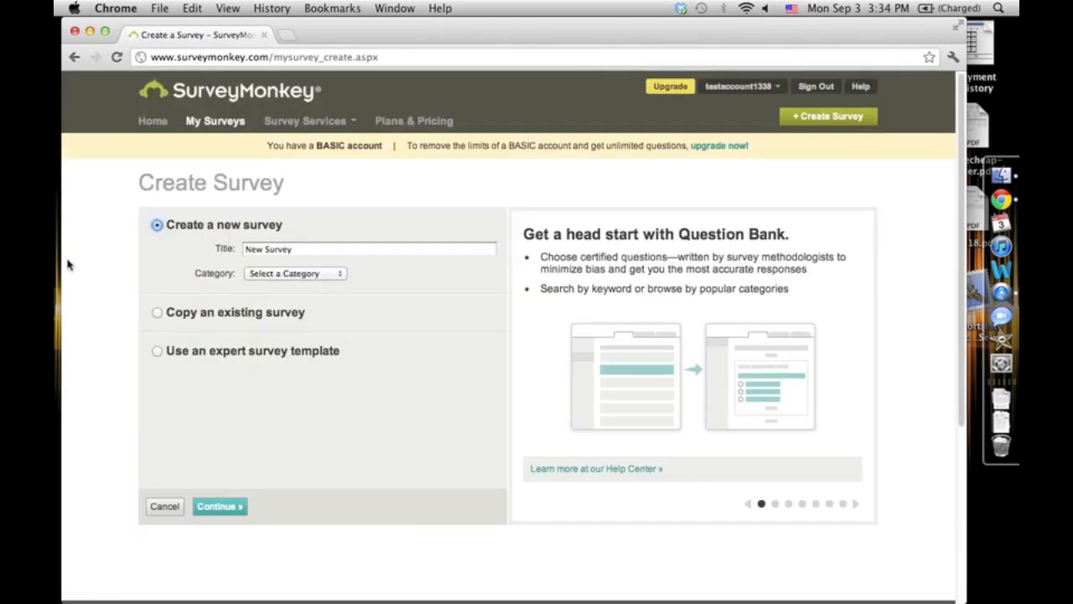
pyautogui.click(119, 516)
pyautogui.click(172, 222)
pyautogui.click(352, 226)
pyautogui.click(307, 249)
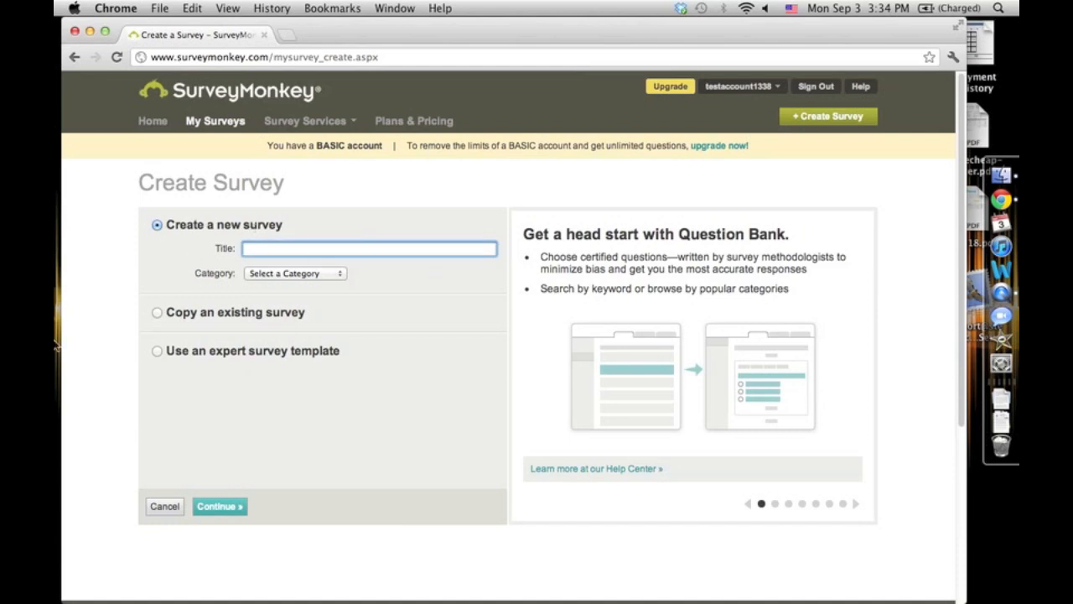
# - Try copying an existing survey, choosing This is pre-video as the source
pyautogui.click(156, 312)
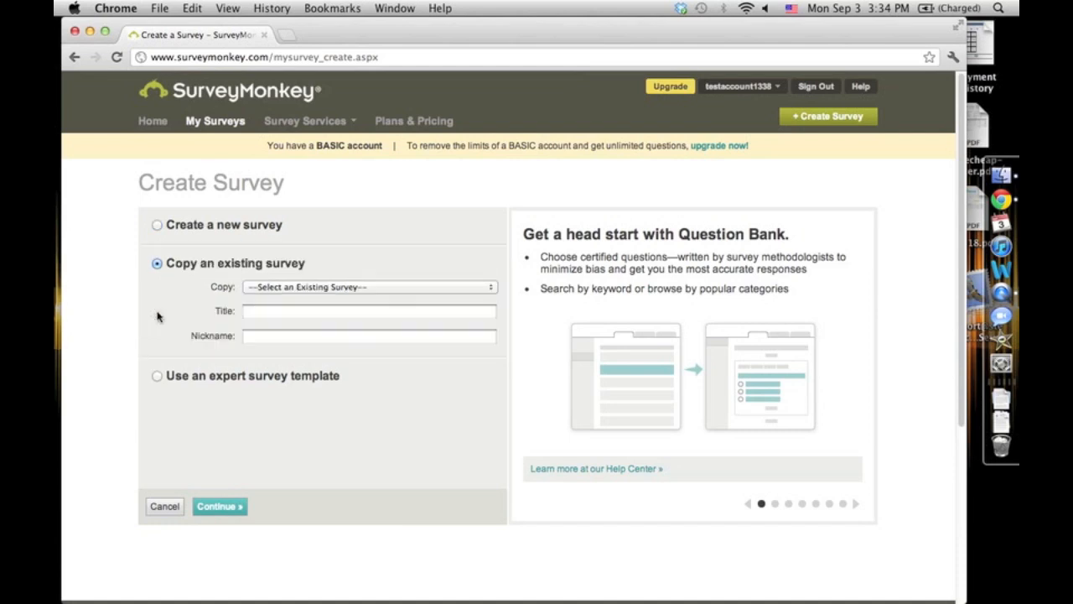
pyautogui.click(270, 287)
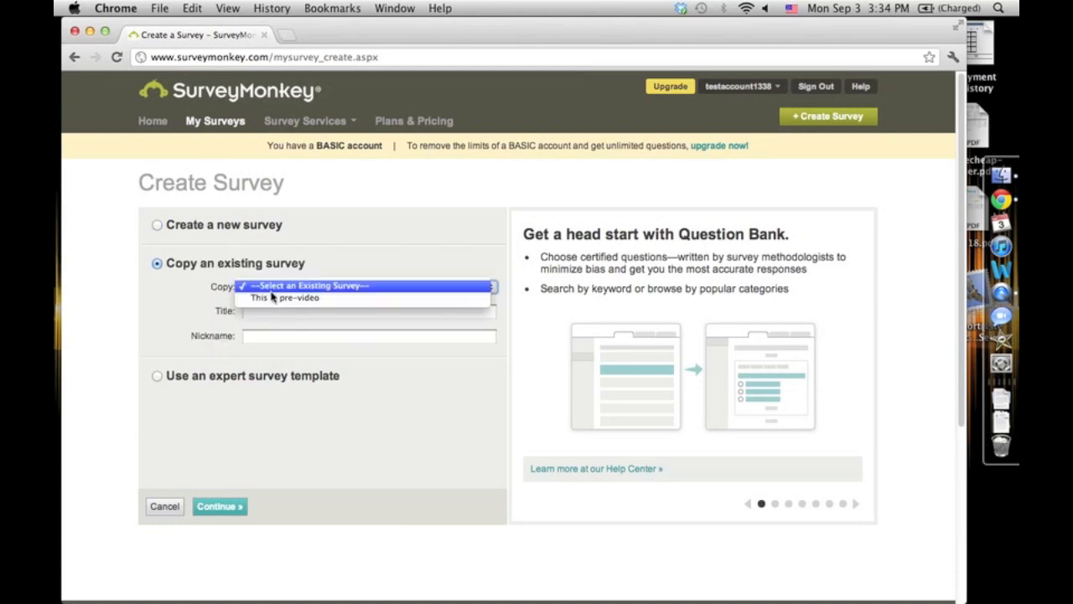
pyautogui.click(272, 297)
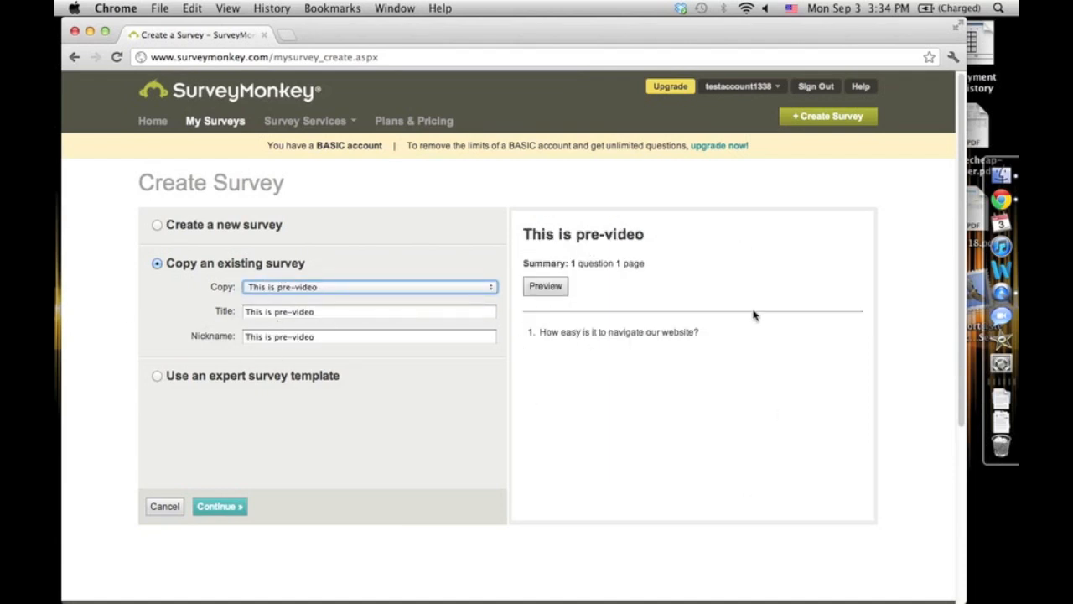
pyautogui.click(166, 264)
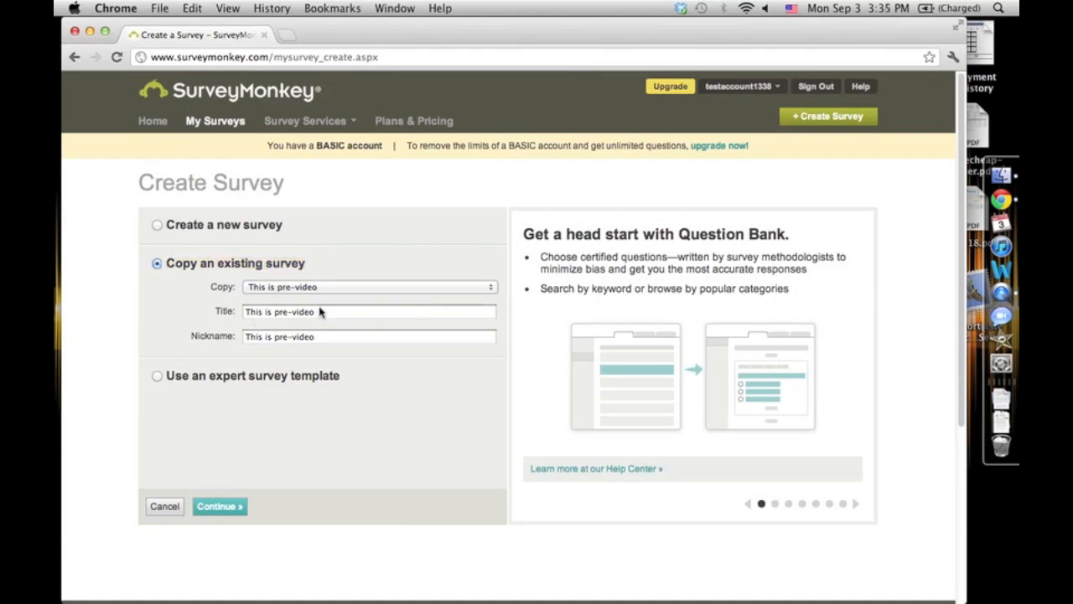
# - Preview the Website Feedback Template among the Customer Feedback expert survey templates
pyautogui.click(181, 379)
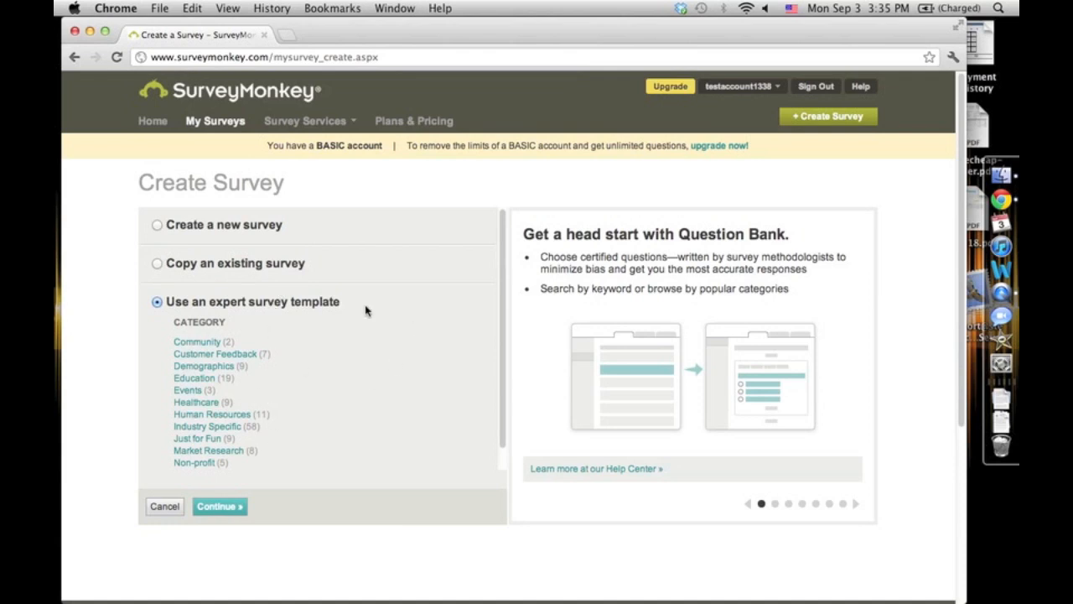
pyautogui.click(237, 354)
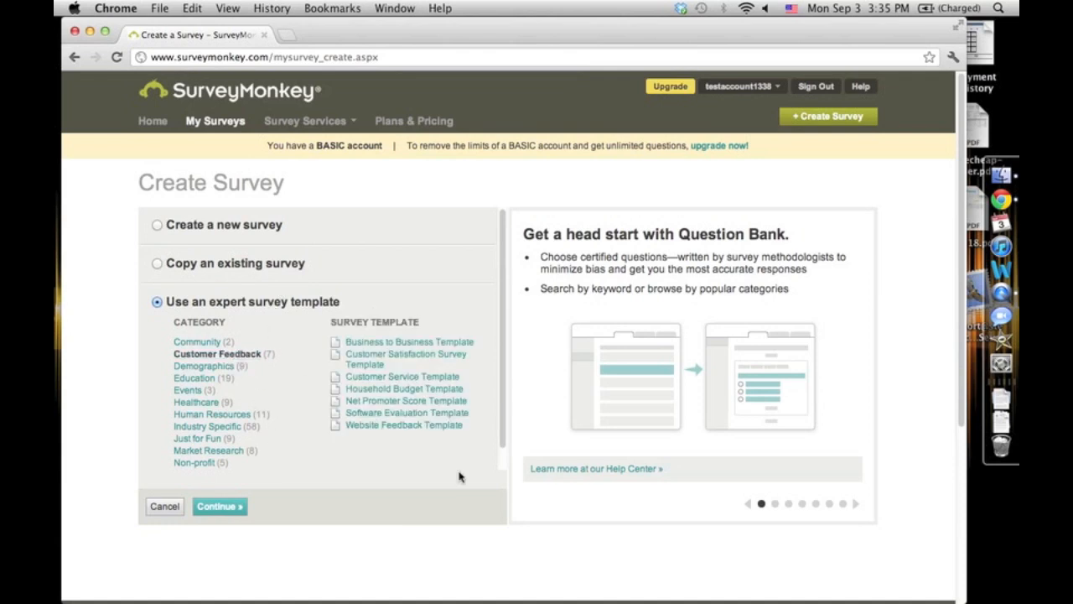
pyautogui.click(362, 426)
pyautogui.scroll(-3, 584, 370)
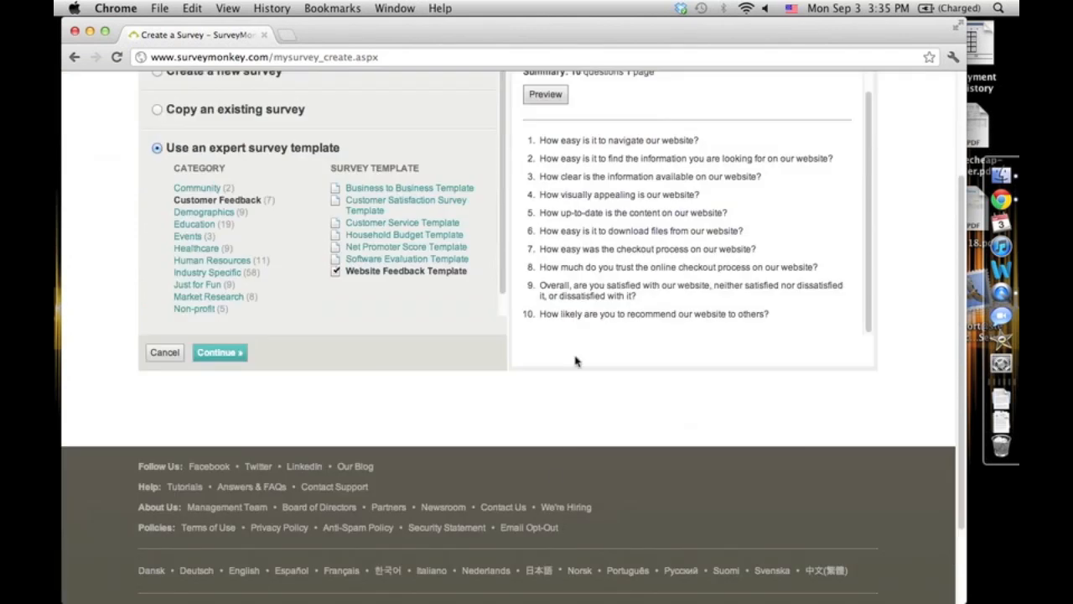
pyautogui.scroll(1, 695, 424)
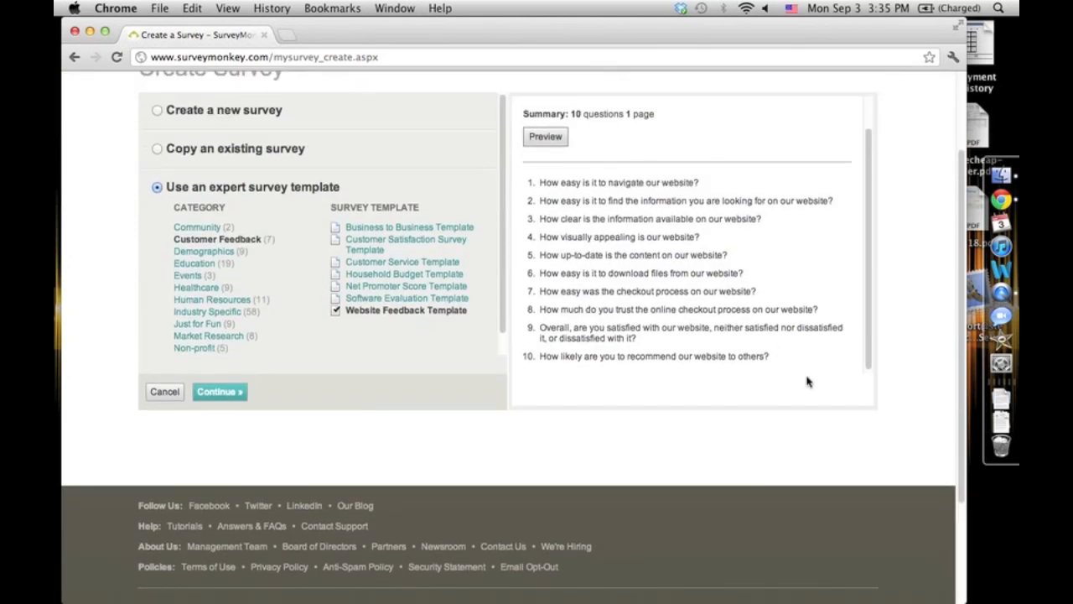
pyautogui.scroll(2, 905, 311)
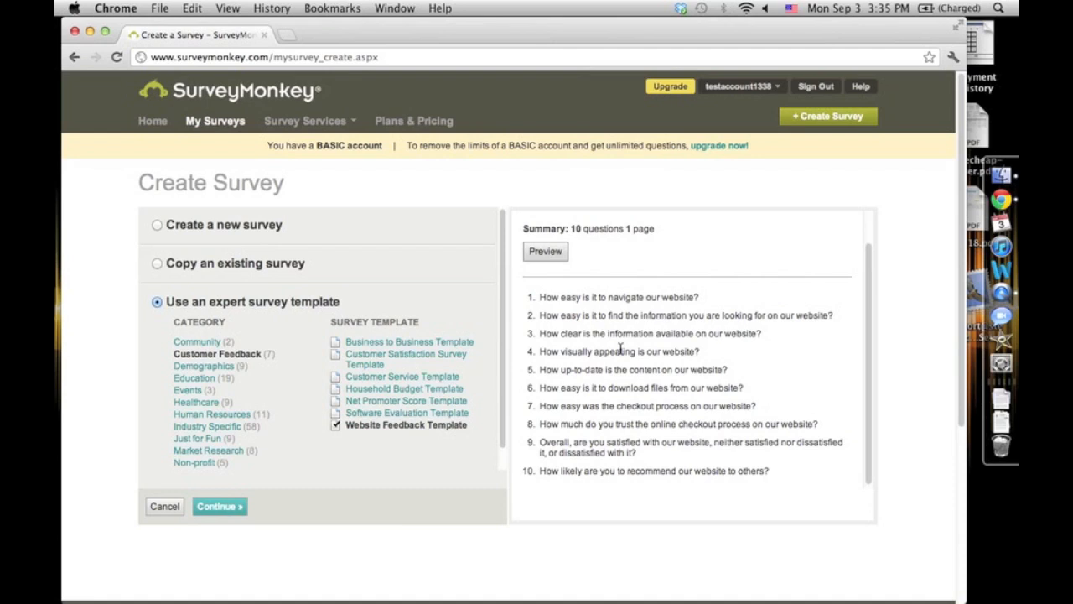
# - Create a new survey titled Test Survey 2 in the Customer Feedback category and continue
pyautogui.click(157, 226)
pyautogui.click(276, 249)
pyautogui.write('Testing')
pyautogui.press('BackSpace')
pyautogui.press('BackSpace')
pyautogui.press('BackSpace')
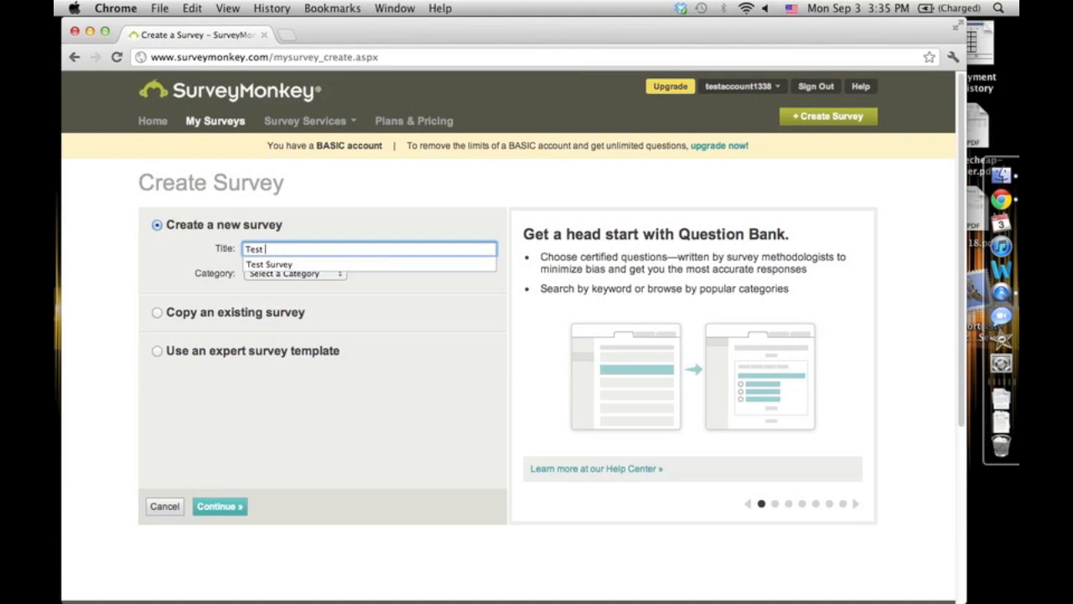
pyautogui.write('Survey 2')
pyautogui.click(342, 284)
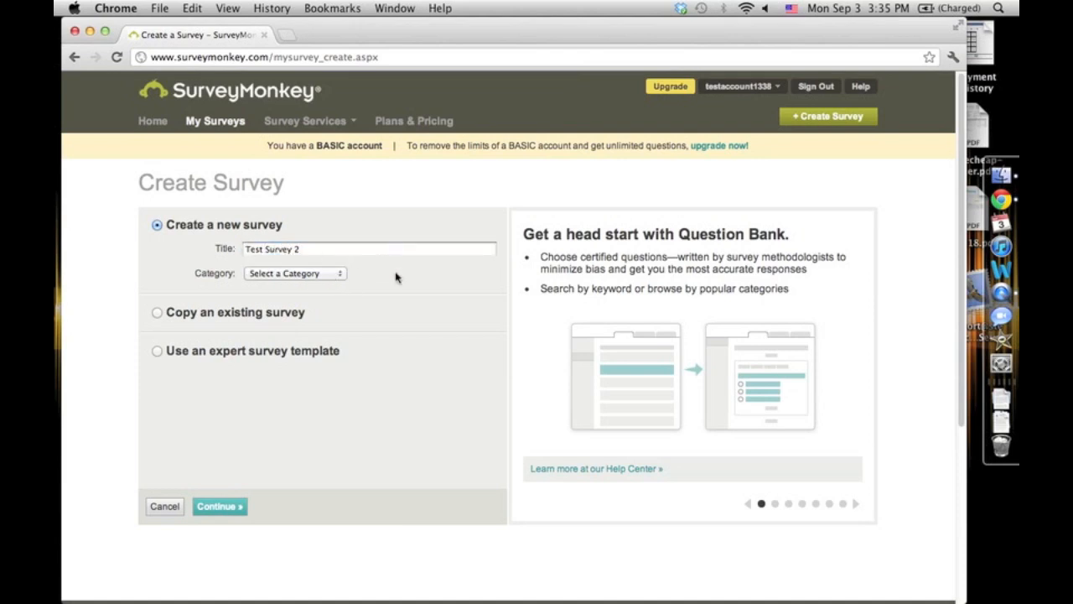
pyautogui.click(340, 277)
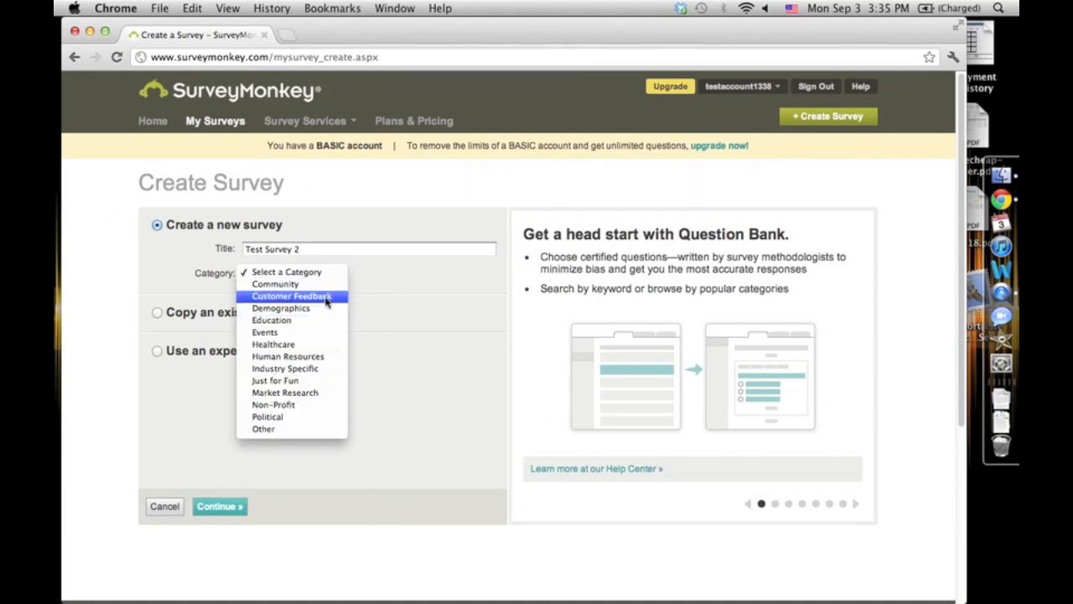
pyautogui.click(292, 296)
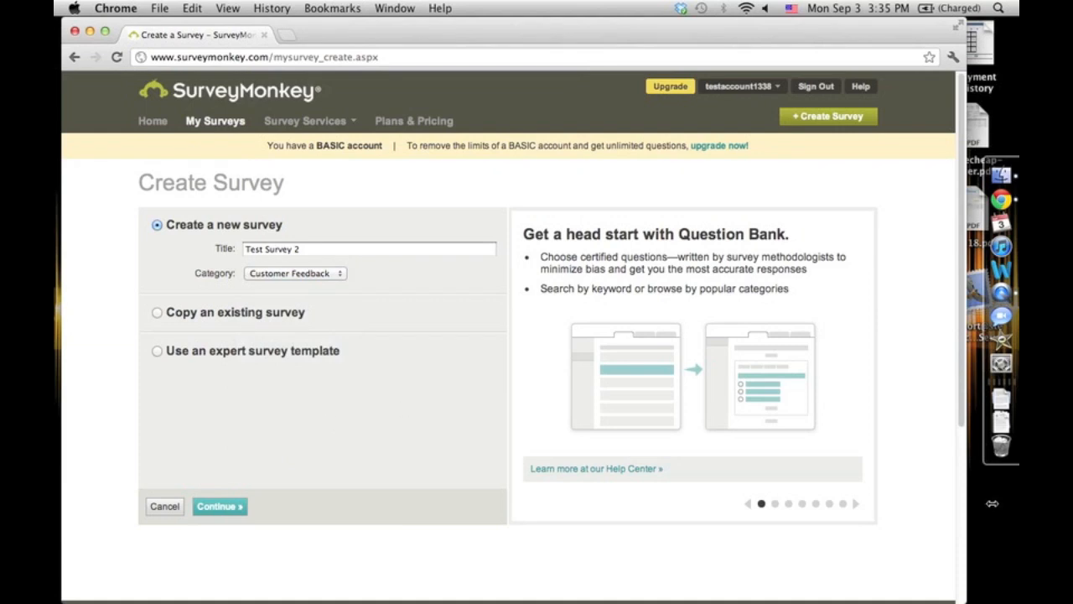
pyautogui.click(224, 509)
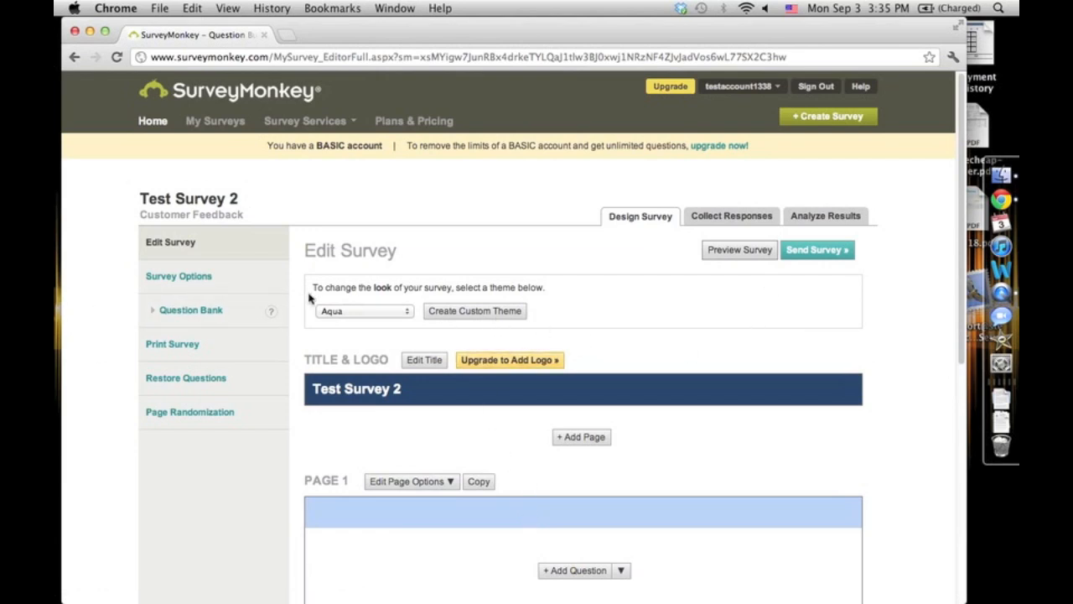
# - Change the survey's theme to Seriously Blue
pyautogui.scroll(-2, 411, 346)
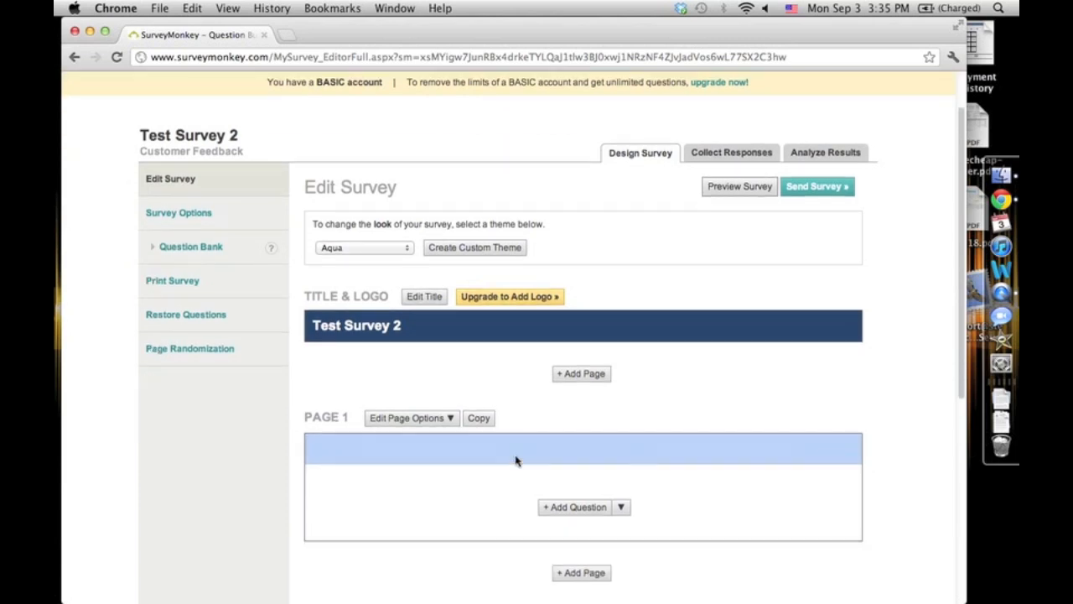
pyautogui.click(362, 248)
pyautogui.click(267, 291)
pyautogui.click(411, 248)
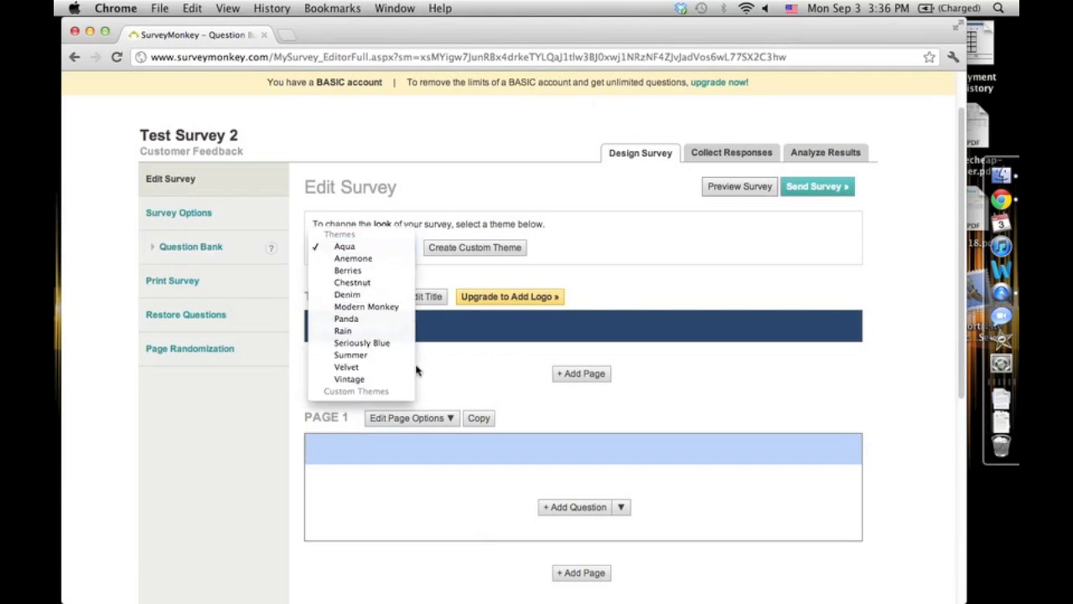
pyautogui.click(384, 349)
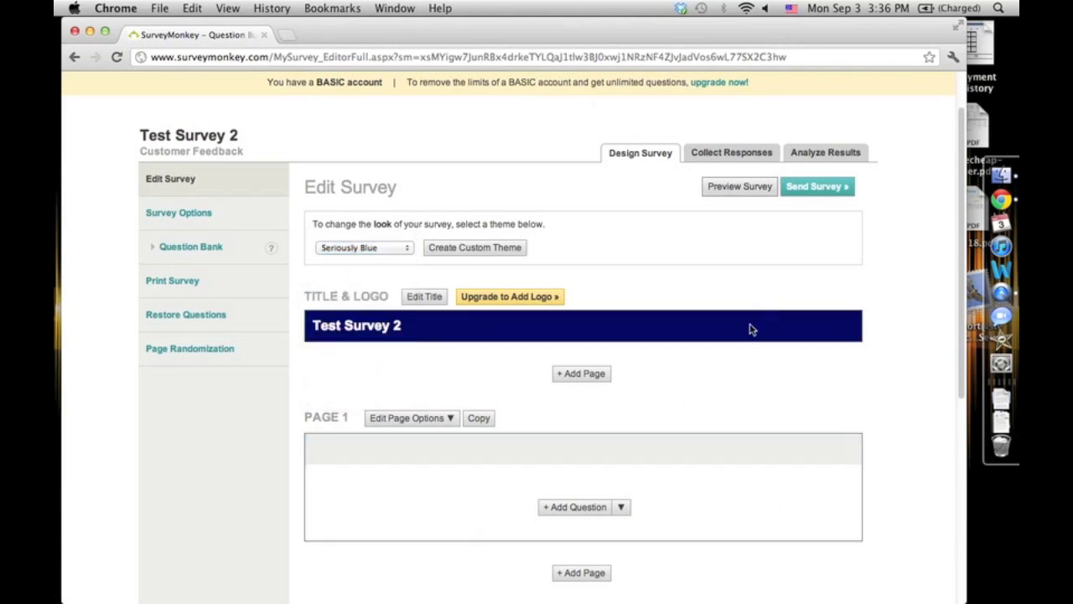
pyautogui.moveTo(401, 325); pyautogui.dragTo(307, 322)
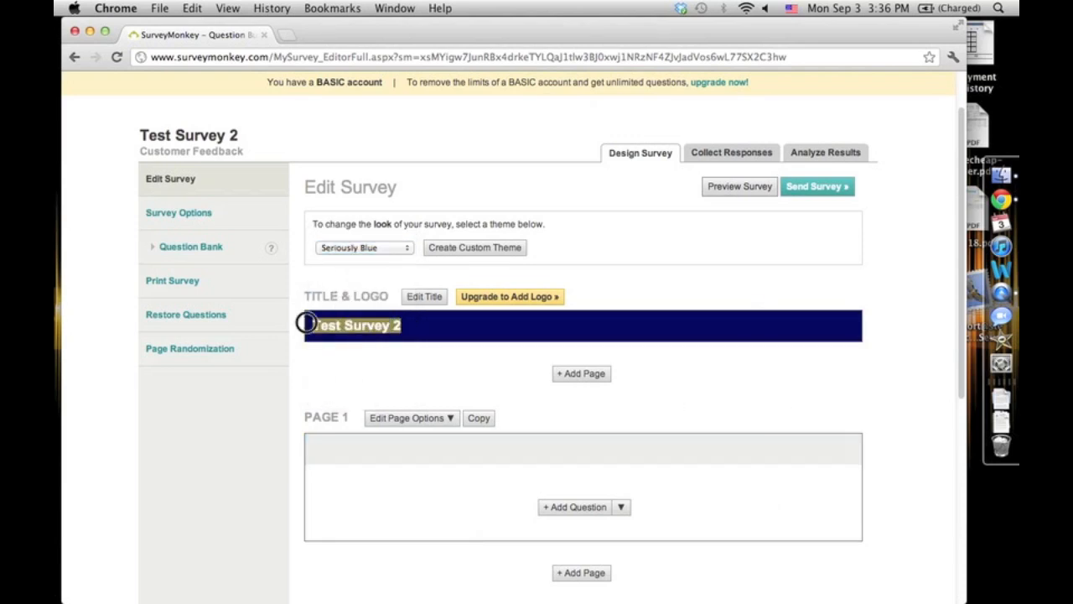
pyautogui.click(319, 325)
pyautogui.moveTo(497, 327); pyautogui.dragTo(256, 317)
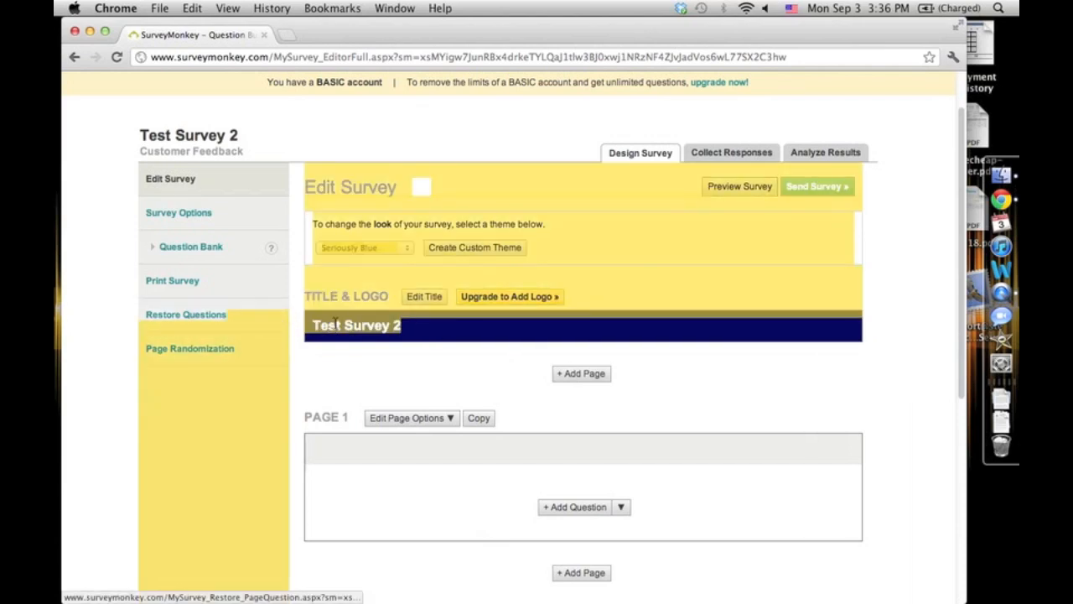
pyautogui.click(338, 325)
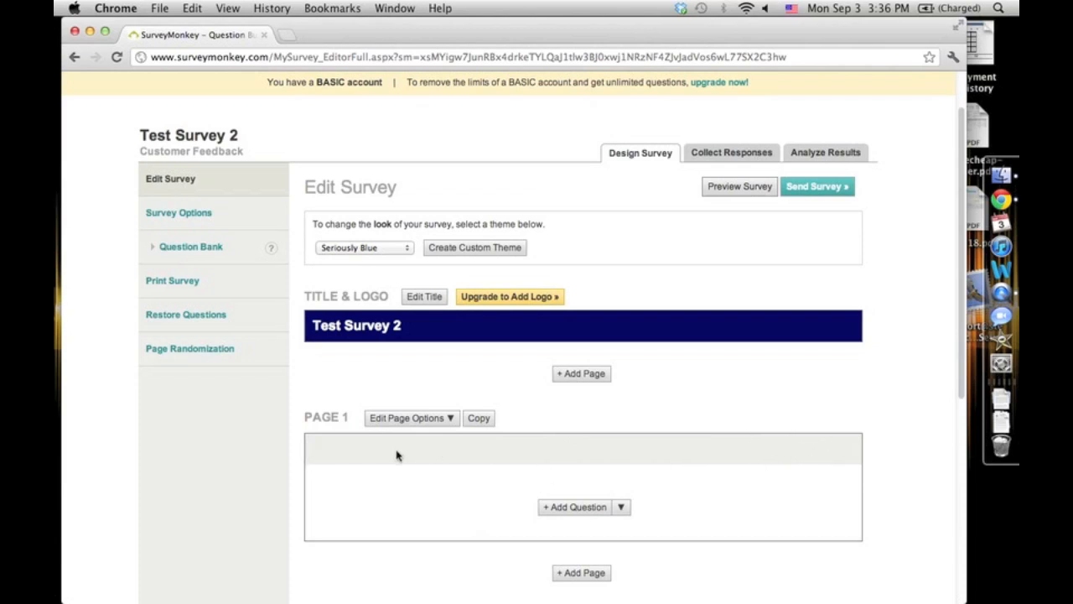
# - Change the survey's theme to Modern Monkey
pyautogui.click(363, 249)
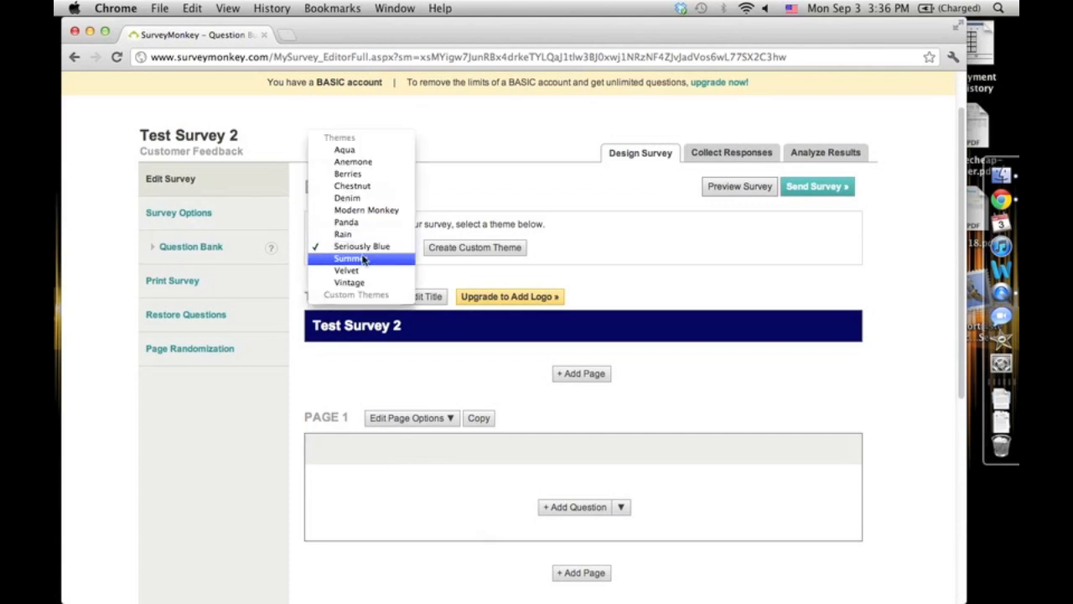
pyautogui.click(388, 234)
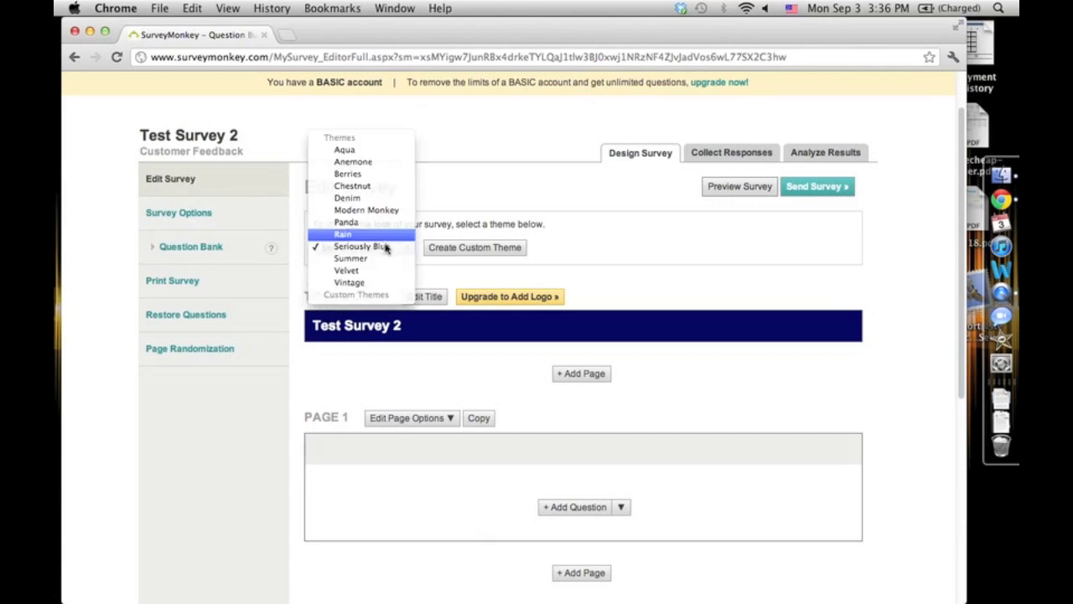
pyautogui.click(389, 250)
pyautogui.click(383, 239)
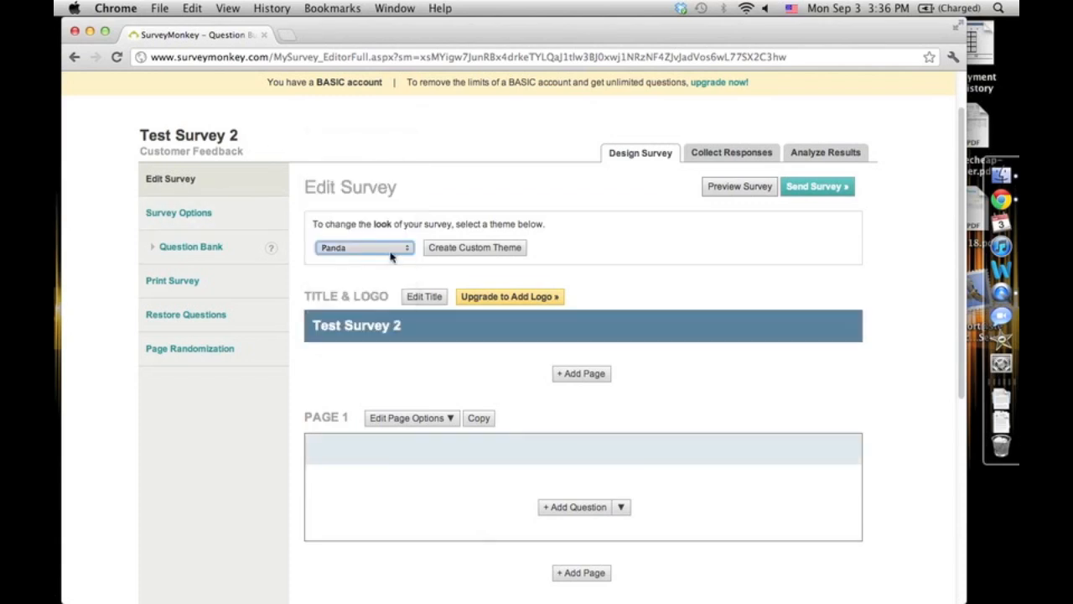
pyautogui.click(384, 245)
pyautogui.click(383, 239)
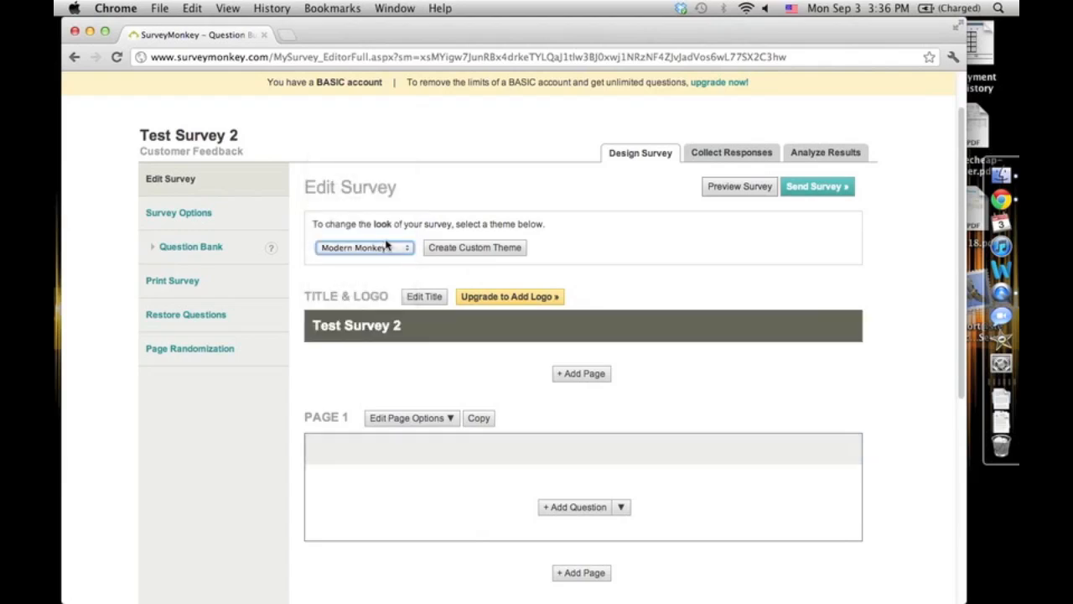
pyautogui.click(384, 245)
pyautogui.click(384, 242)
pyautogui.click(383, 243)
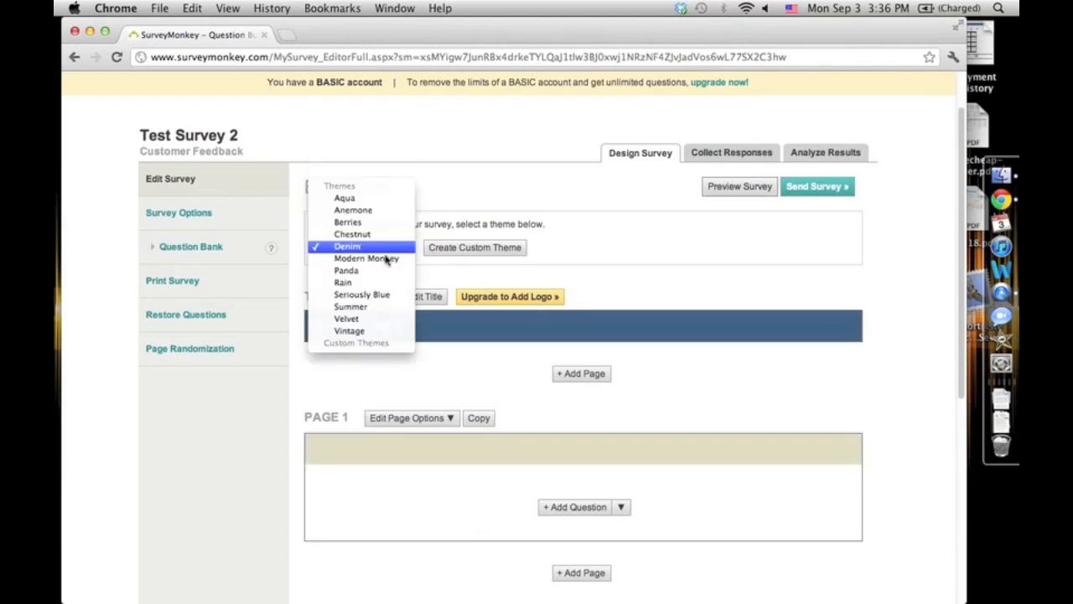
pyautogui.click(387, 260)
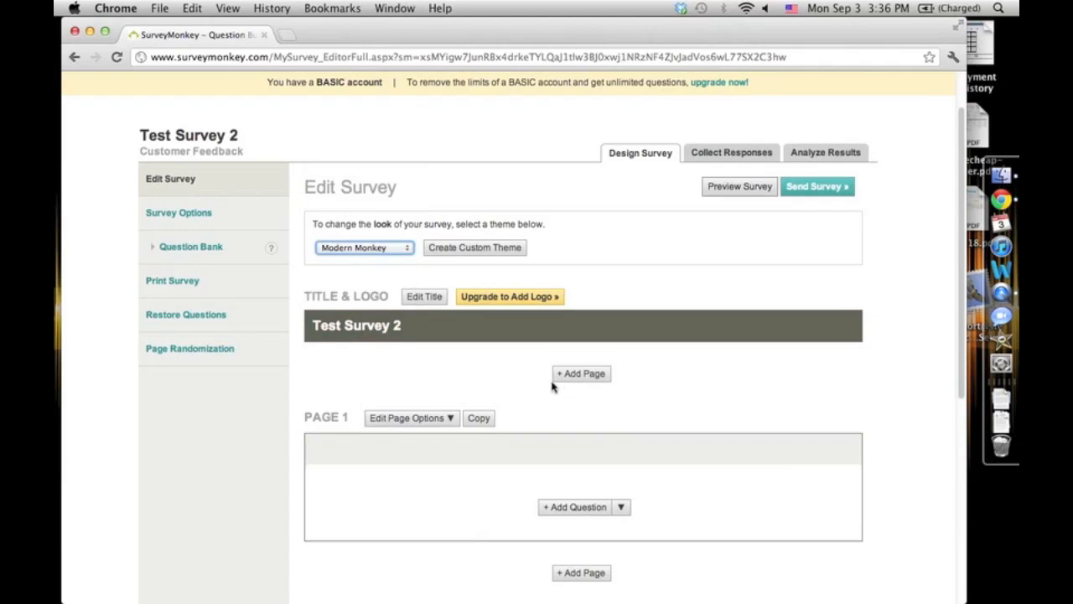
# - Open the custom theme editor, look over its theme properties, and return to the survey designer
pyautogui.click(459, 256)
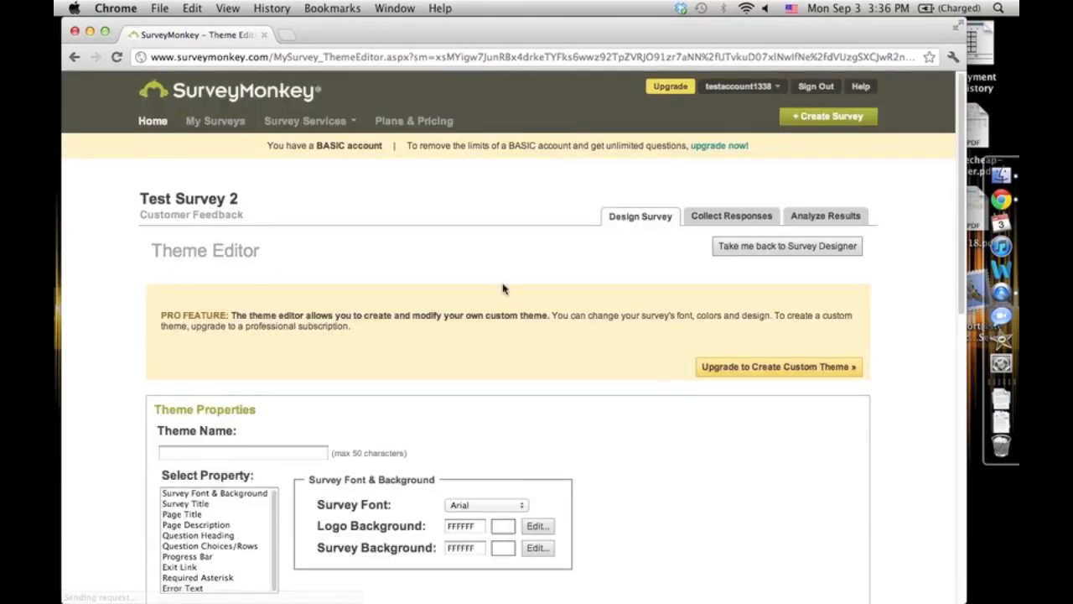
pyautogui.scroll(-10, 309, 357)
pyautogui.scroll(7, 363, 357)
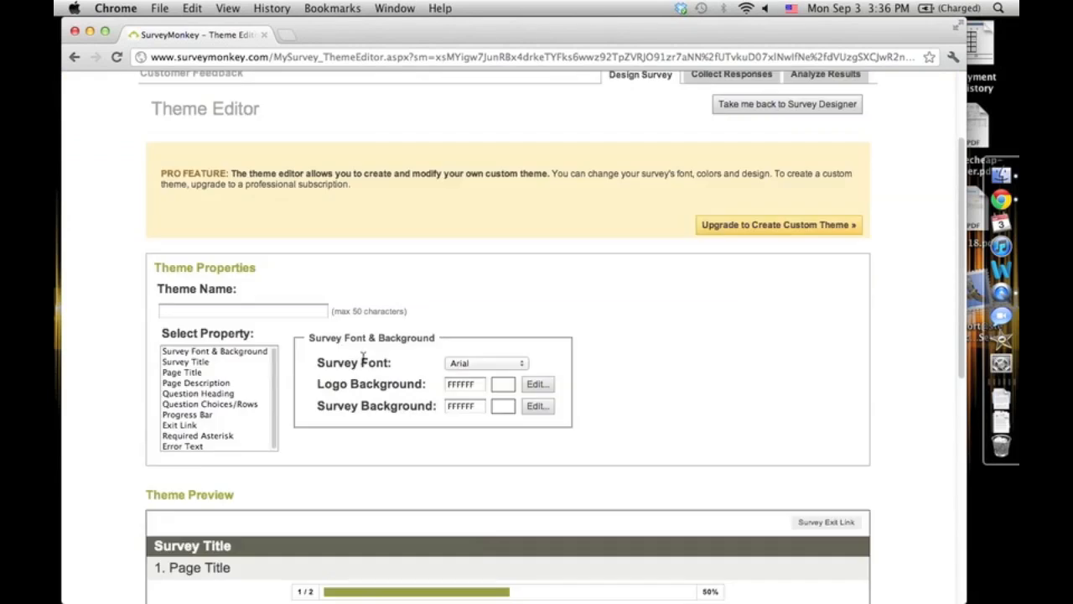
pyautogui.scroll(4, 363, 357)
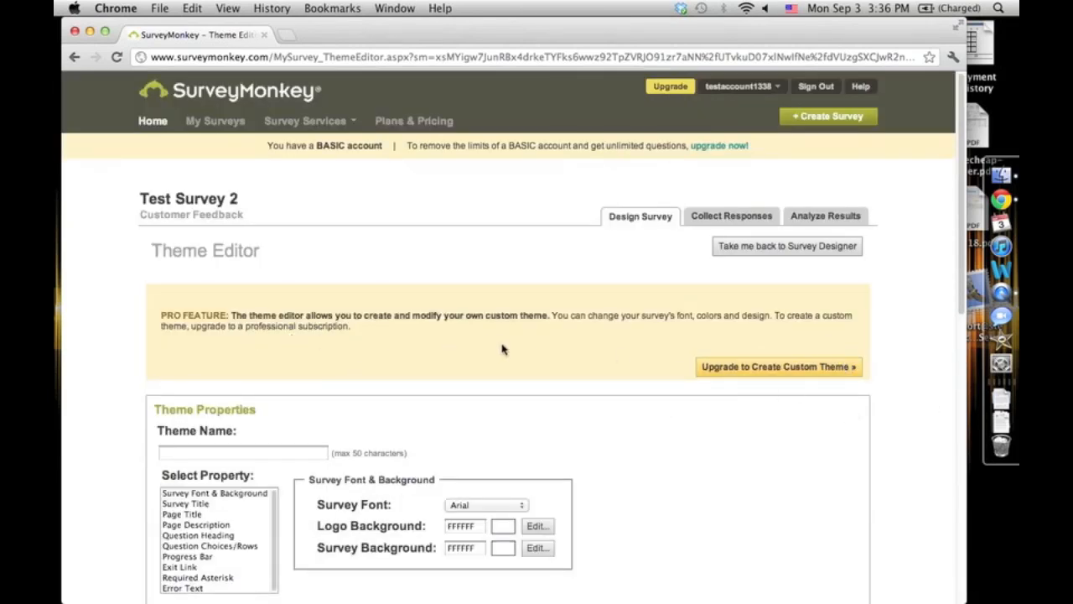
pyautogui.click(825, 251)
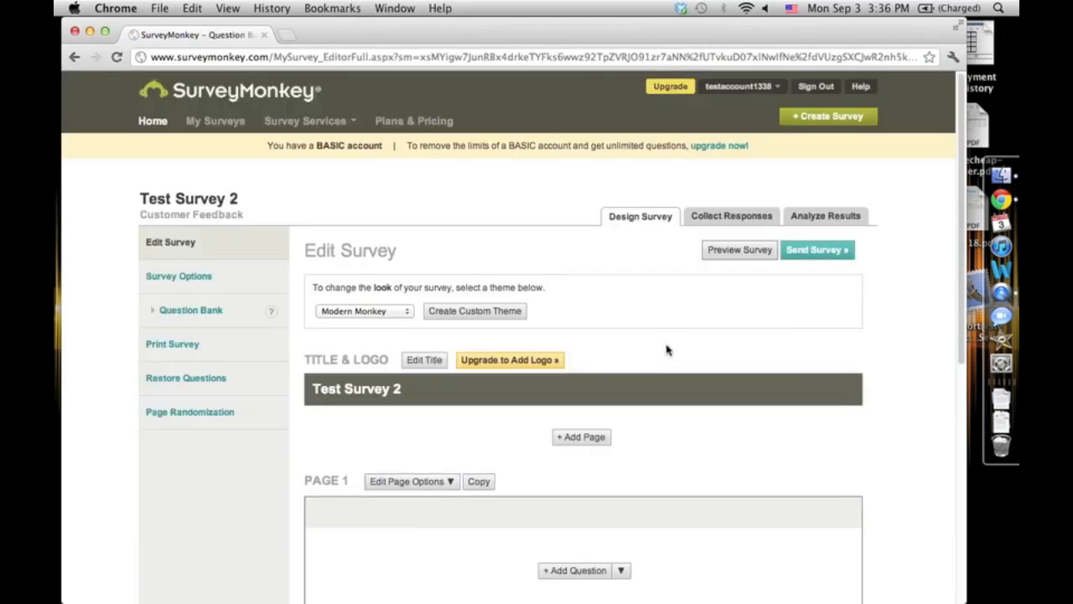
# - Edit the survey title, keeping it as Test Survey 2, and apply the nickname After Video before saving
pyautogui.click(320, 359)
pyautogui.moveTo(403, 388); pyautogui.dragTo(307, 389)
pyautogui.click(436, 360)
pyautogui.click(385, 268)
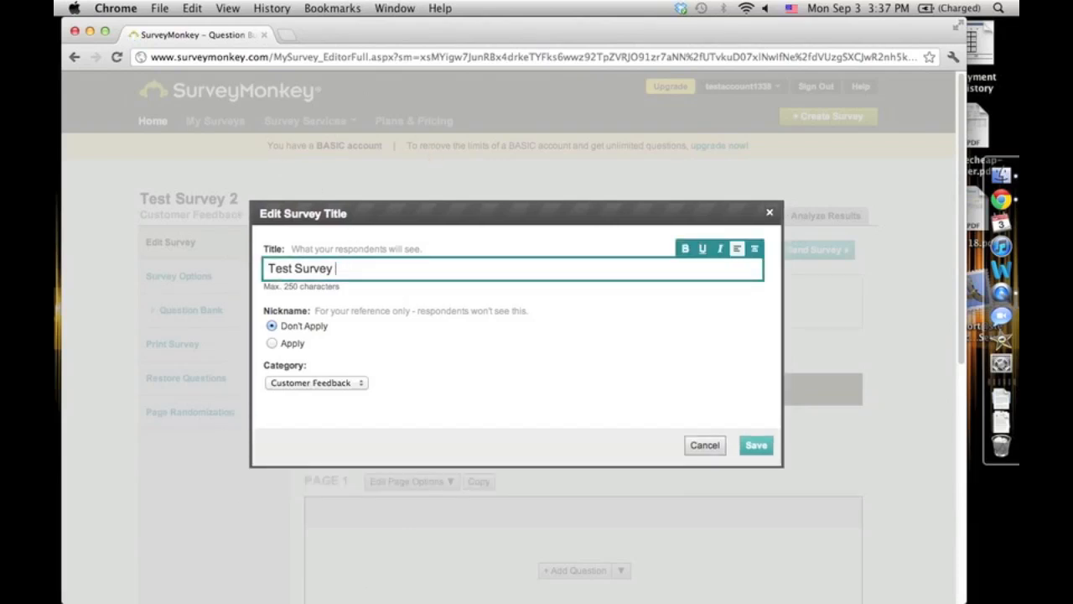
pyautogui.click(686, 246)
pyautogui.click(687, 256)
pyautogui.write('dd')
pyautogui.press('BackSpace')
pyautogui.press('BackSpace')
pyautogui.click(271, 343)
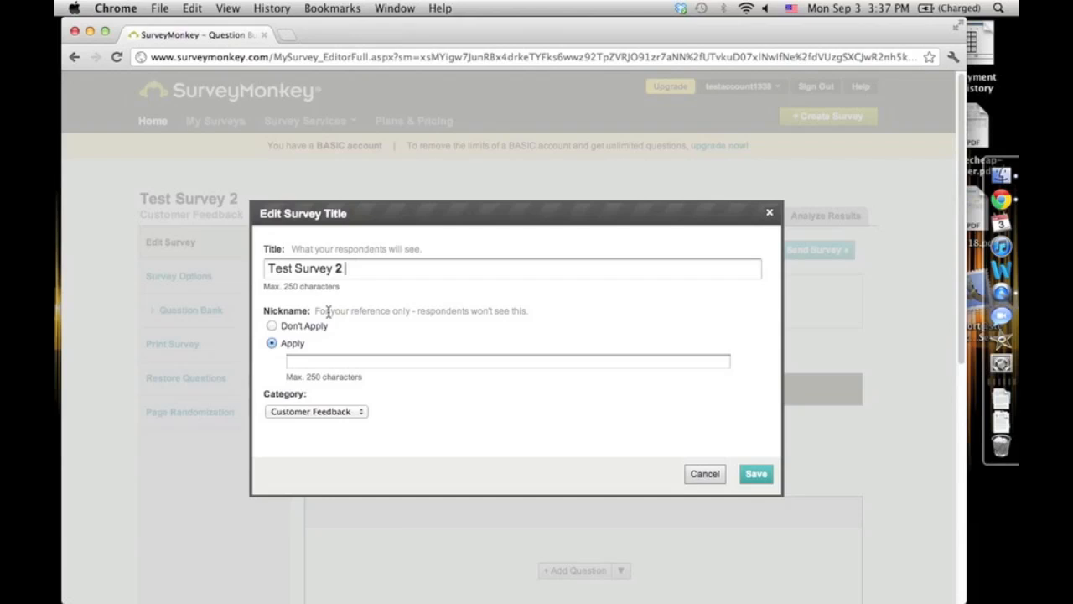
pyautogui.click(410, 363)
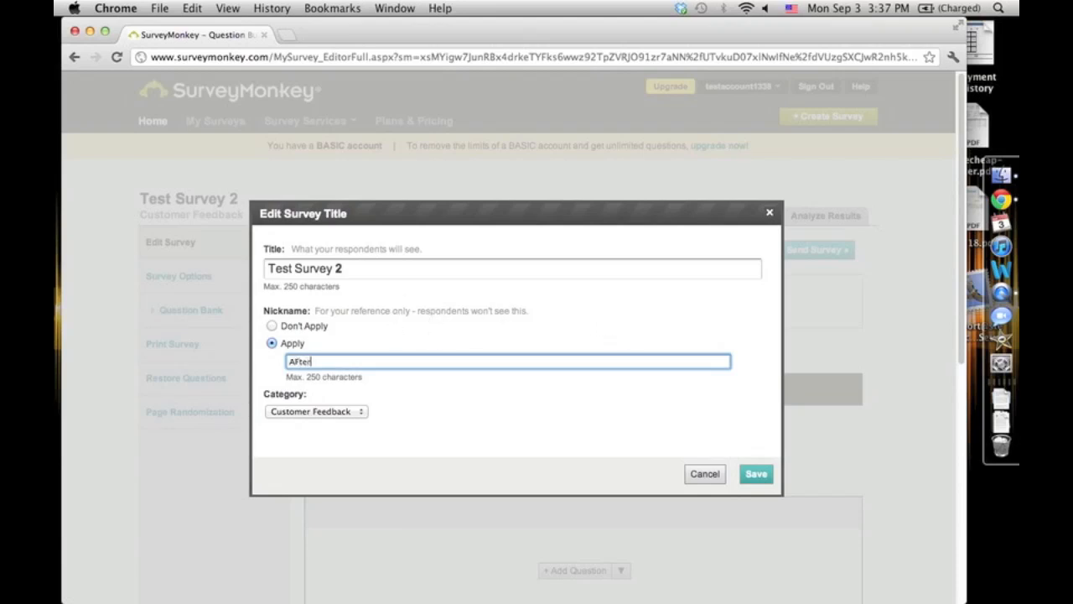
pyautogui.write('Aft')
pyautogui.press('BackSpace')
pyautogui.click(752, 475)
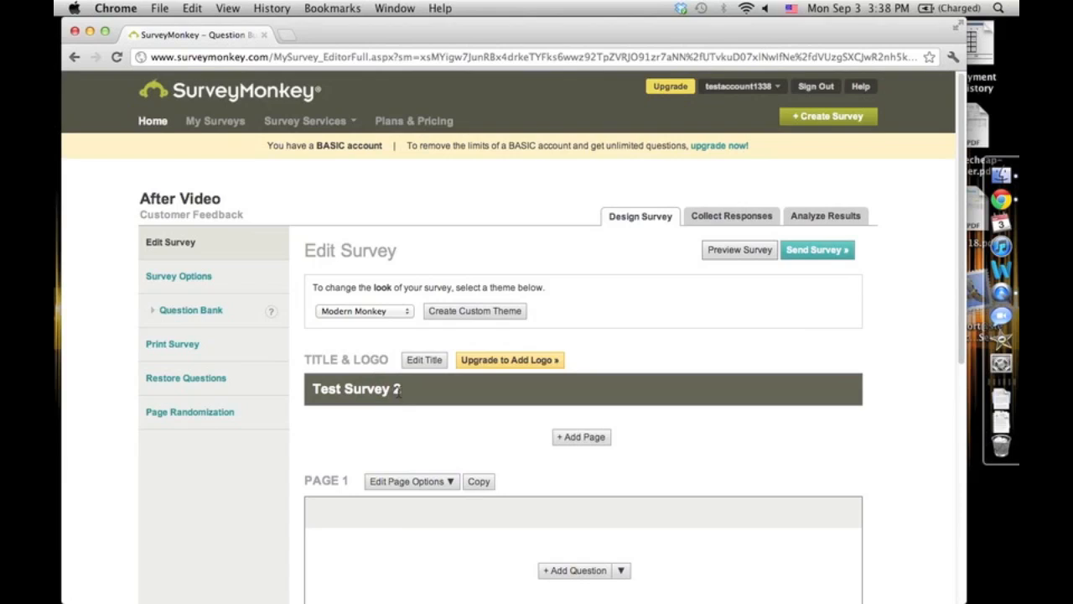
pyautogui.scroll(-5, 482, 412)
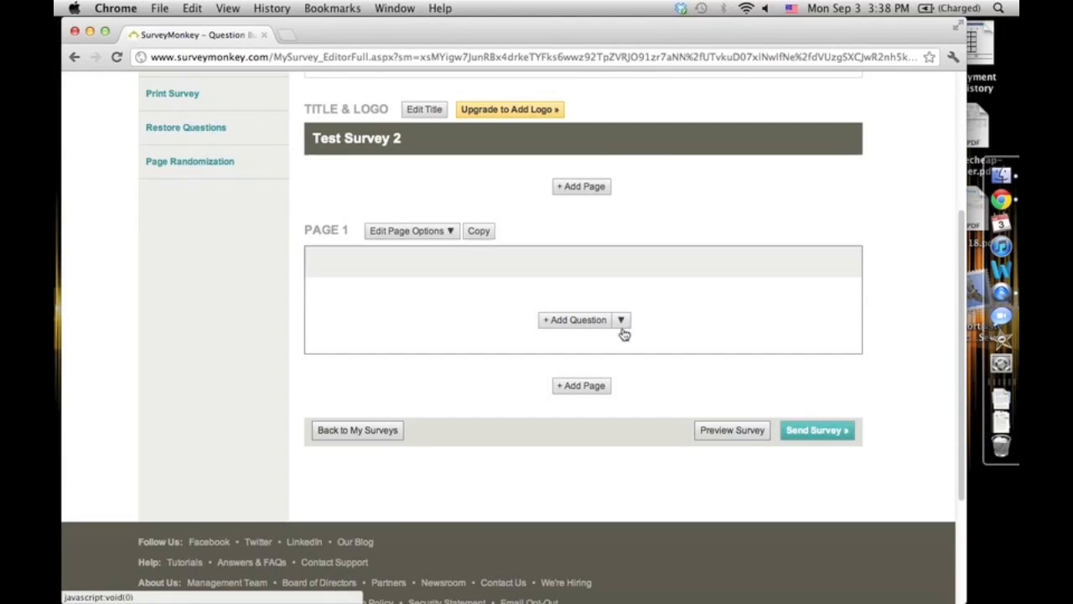
pyautogui.click(451, 232)
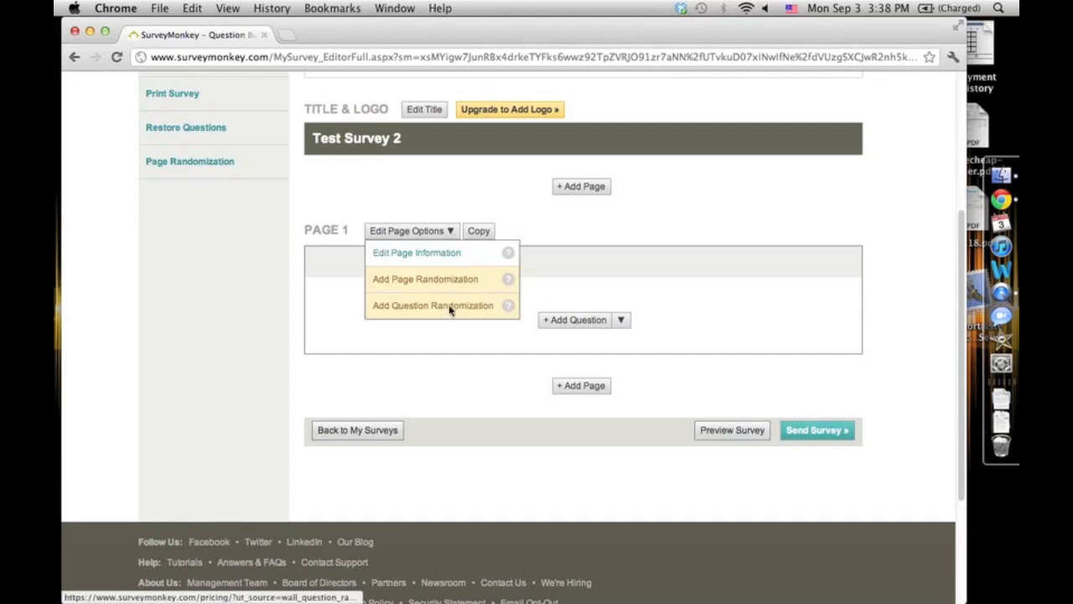
pyautogui.click(409, 257)
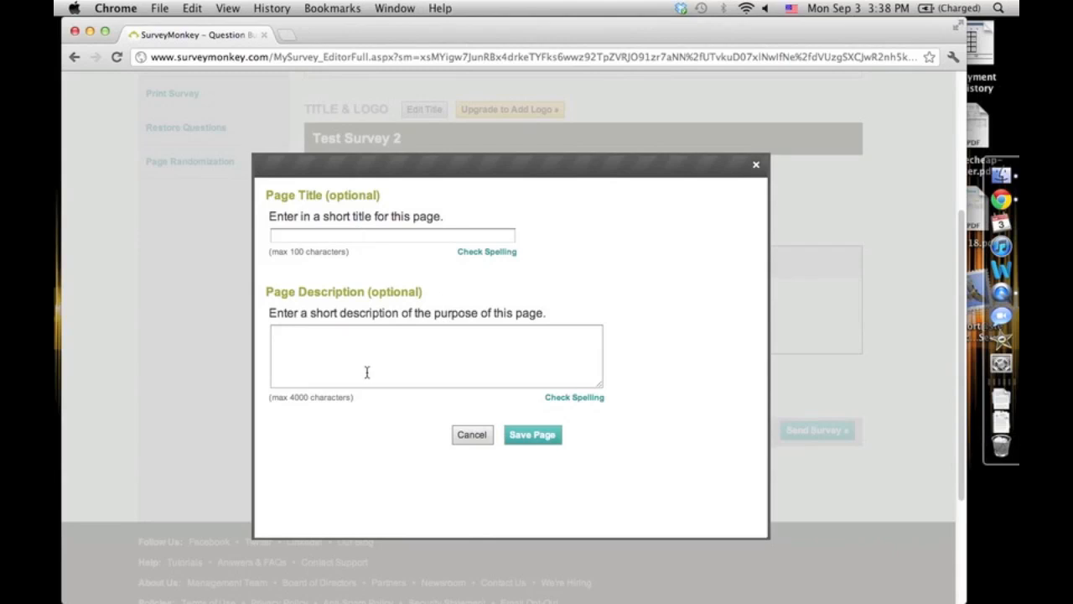
pyautogui.click(472, 435)
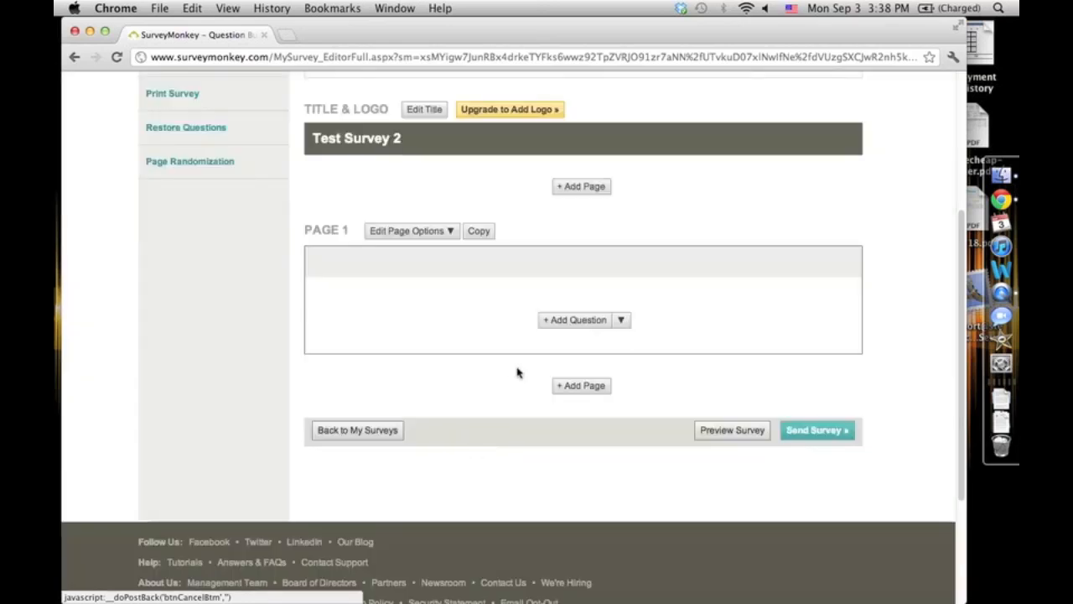
# - Add a new question to page 1 and set its type to Multiple Choice (Multiple Answers)
pyautogui.click(622, 325)
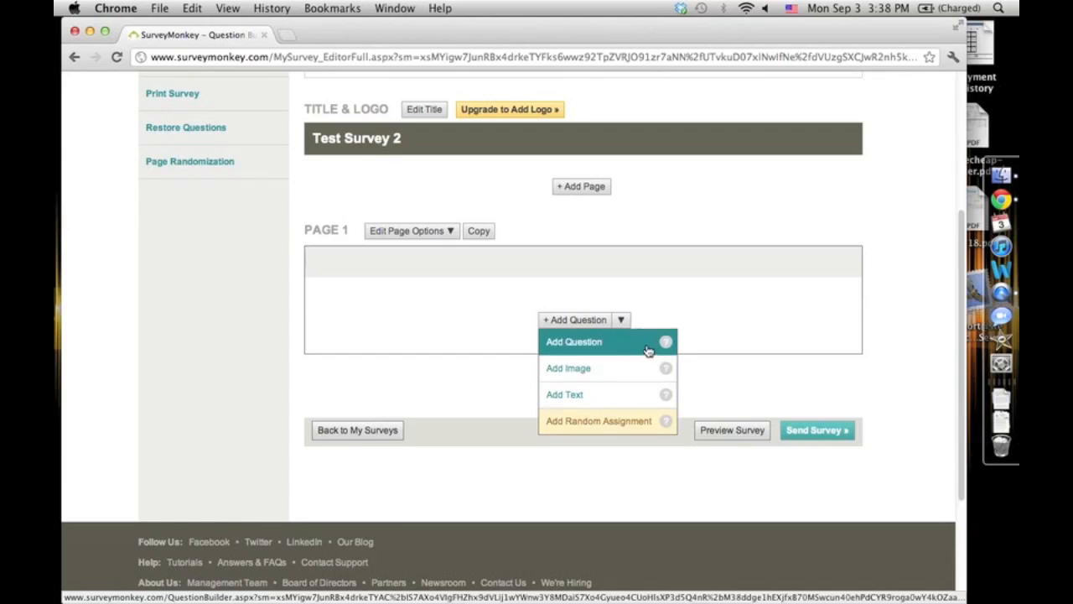
pyautogui.click(549, 320)
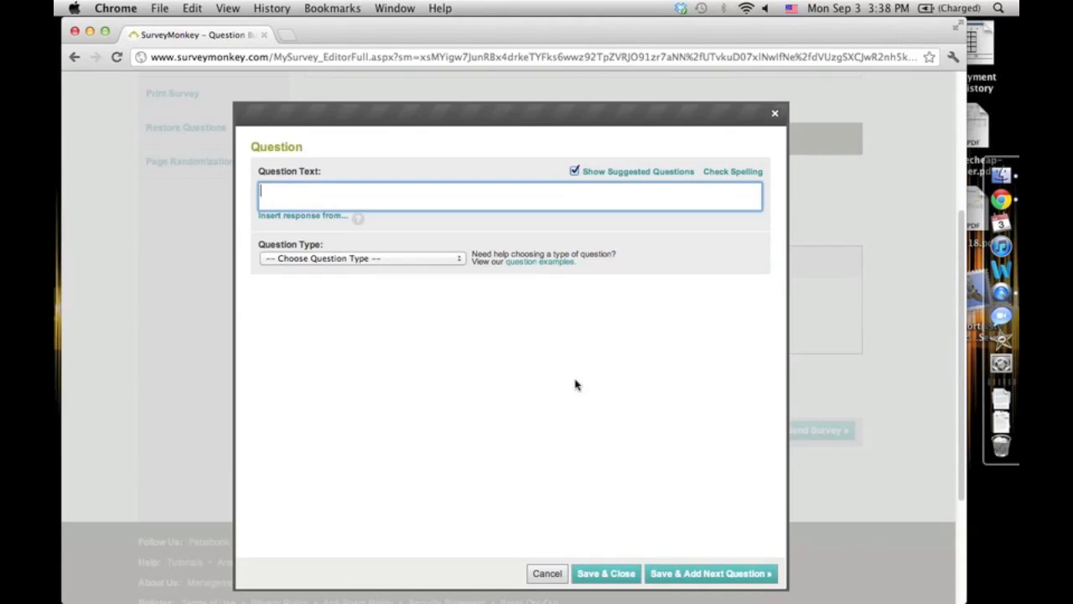
pyautogui.moveTo(261, 249)
pyautogui.mouseDown()
pyautogui.moveTo(323, 249)
pyautogui.moveTo(270, 252)
pyautogui.mouseUp()
pyautogui.click(358, 261)
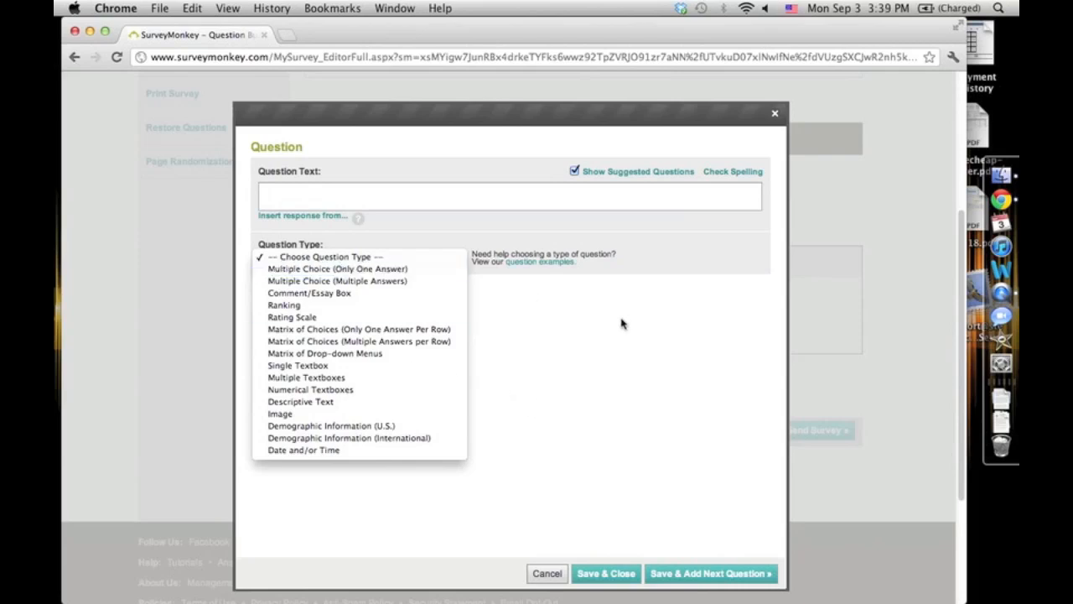
pyautogui.click(452, 286)
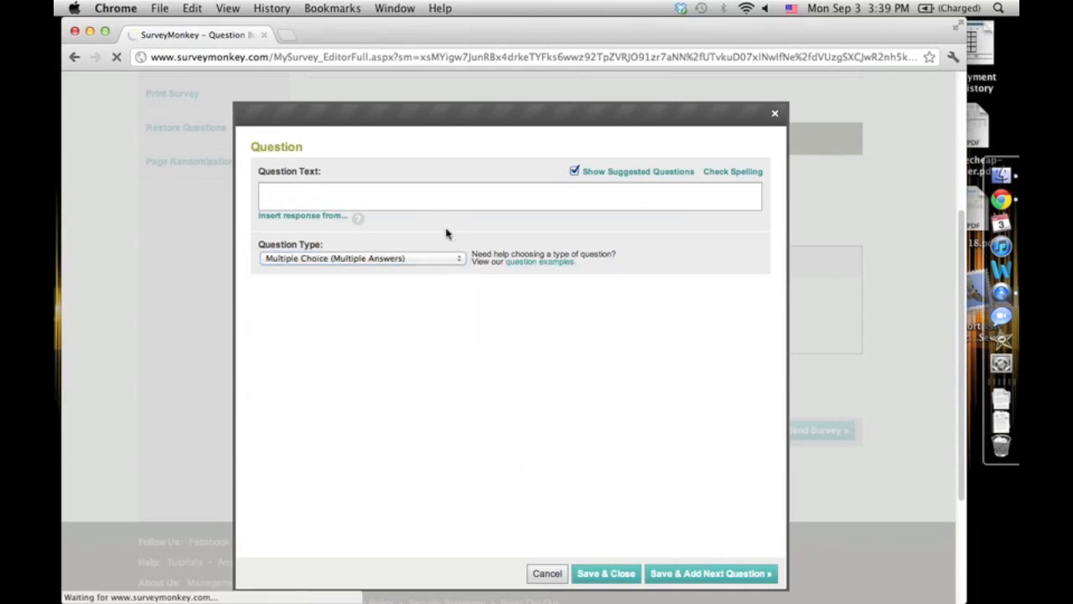
pyautogui.click(371, 265)
pyautogui.click(347, 259)
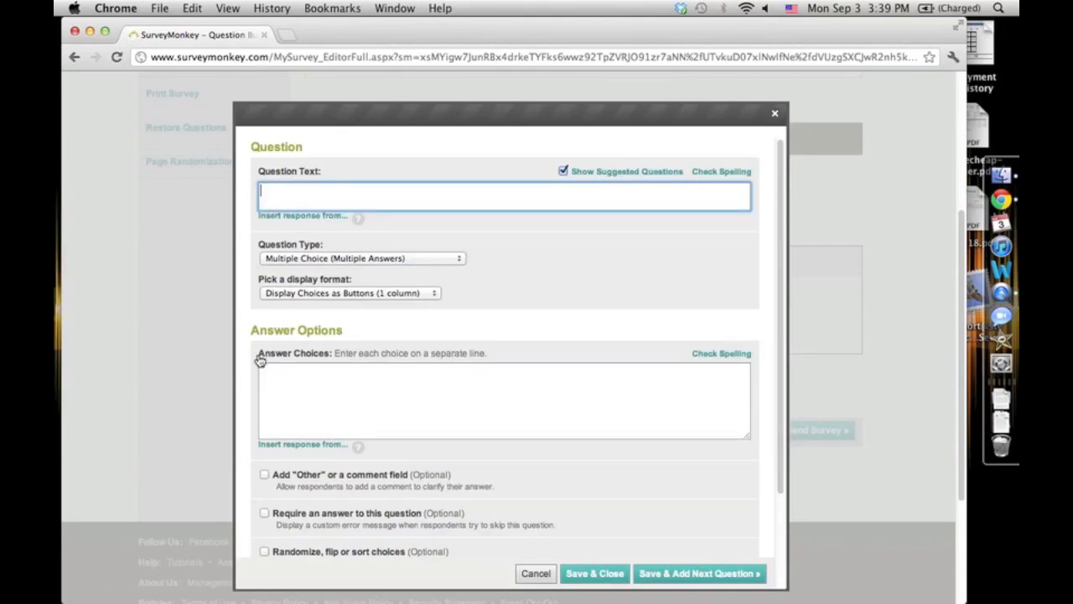
pyautogui.scroll(-3, 432, 362)
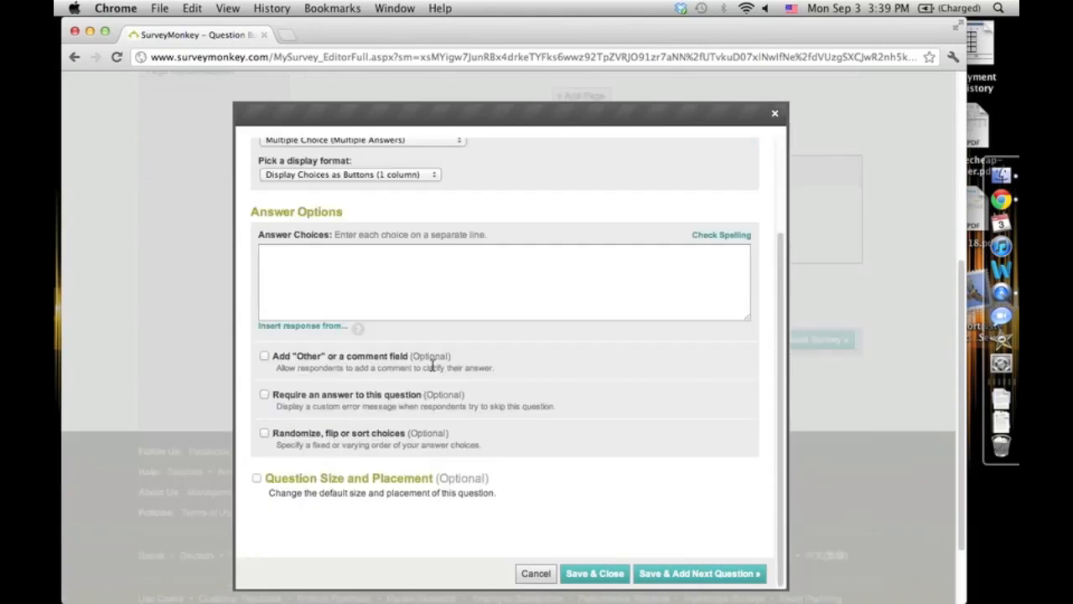
pyautogui.scroll(3, 433, 363)
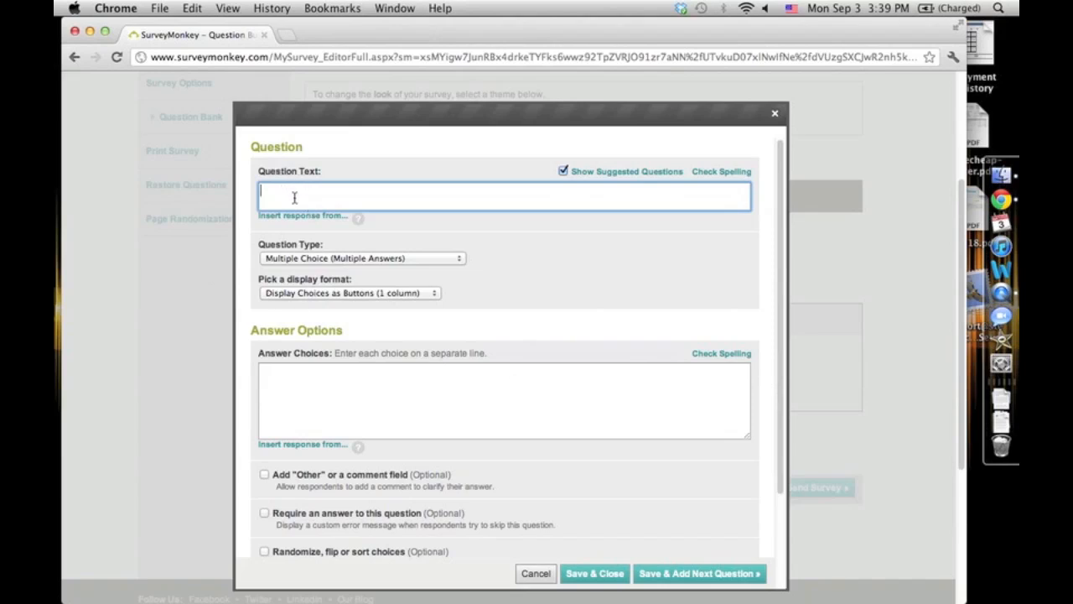
# - Use the suggested question How easy is it to navigate our website? and open its answer choices for editing
pyautogui.write('ow easy is')
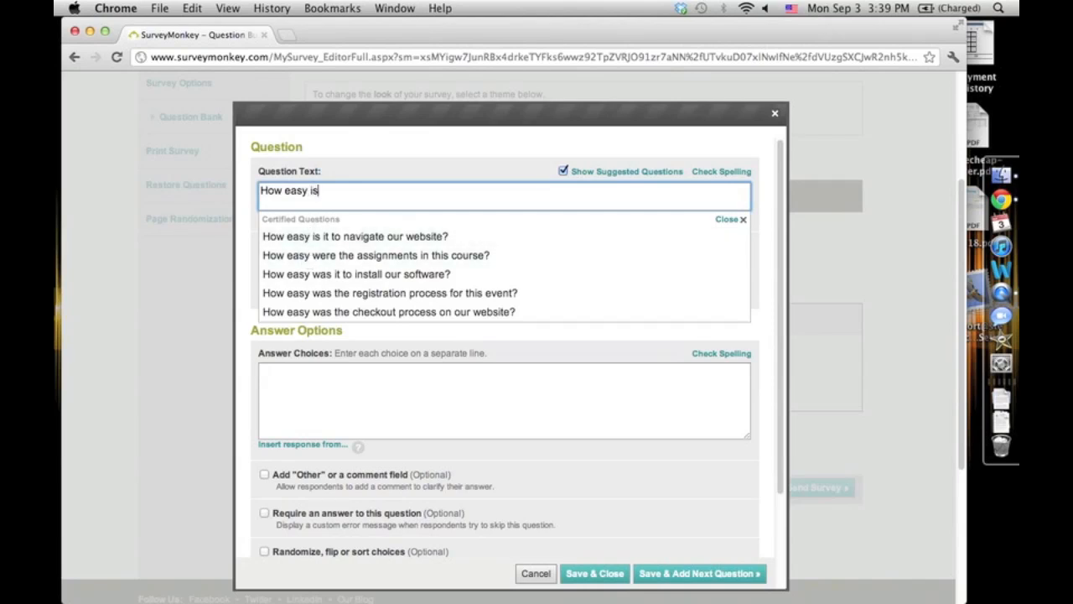
pyautogui.click(325, 238)
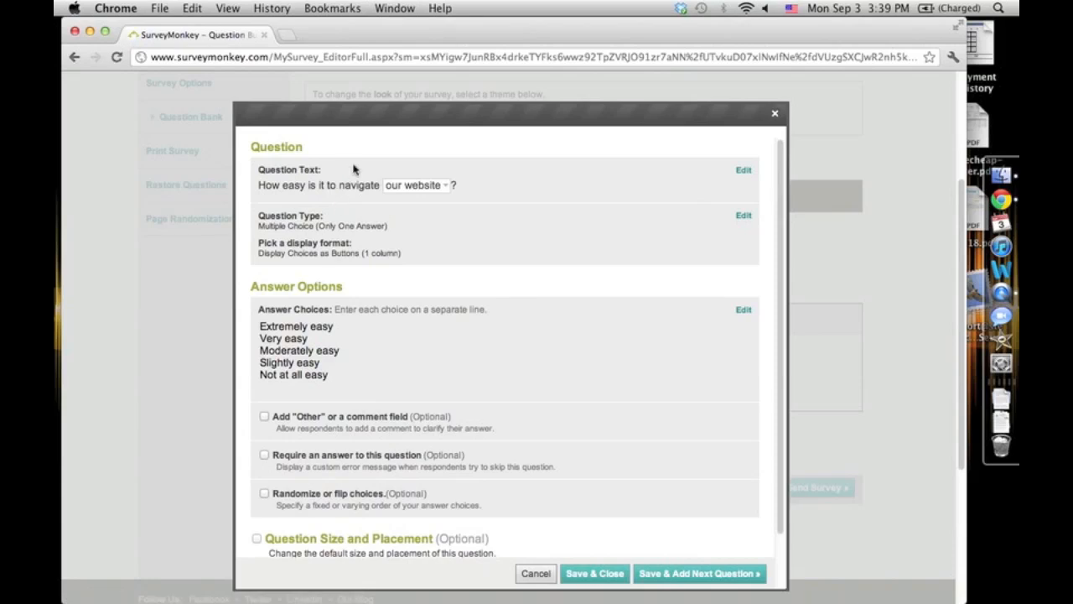
pyautogui.click(439, 188)
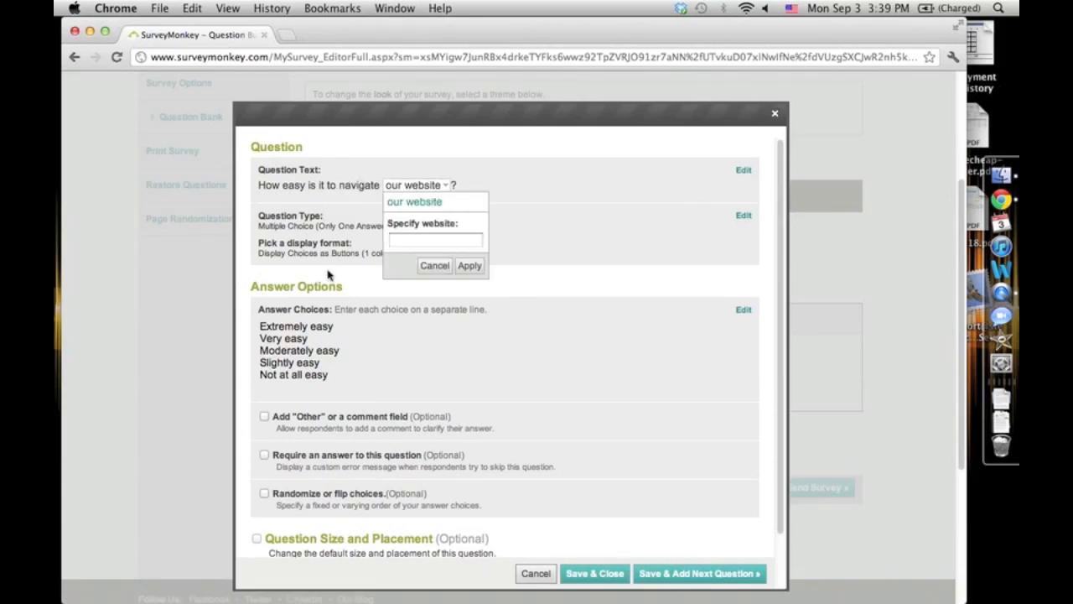
pyautogui.click(365, 364)
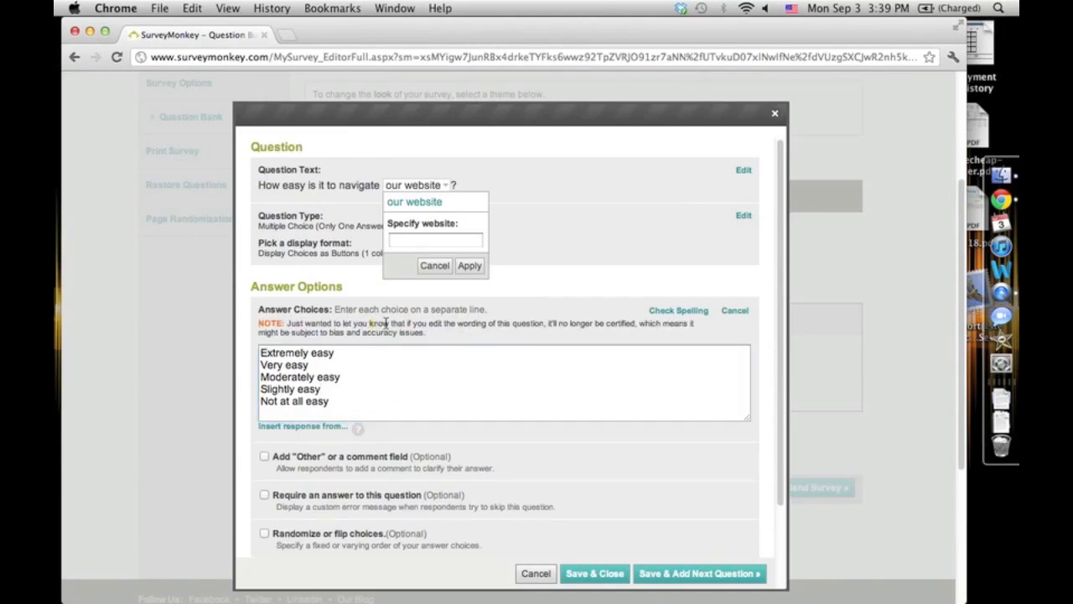
pyautogui.click(433, 267)
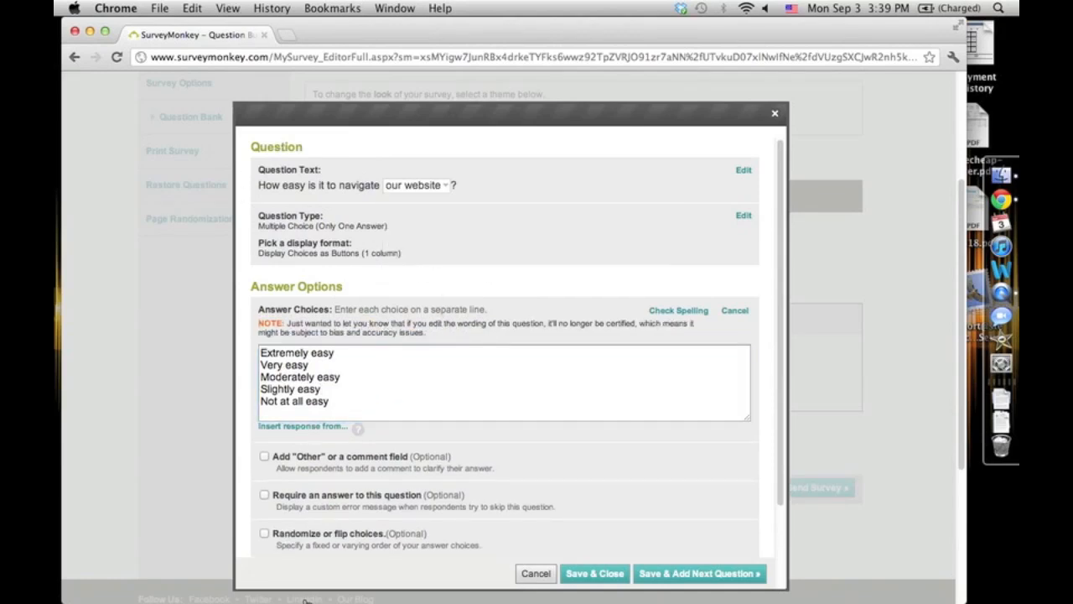
pyautogui.moveTo(388, 415); pyautogui.dragTo(247, 310)
pyautogui.click(446, 394)
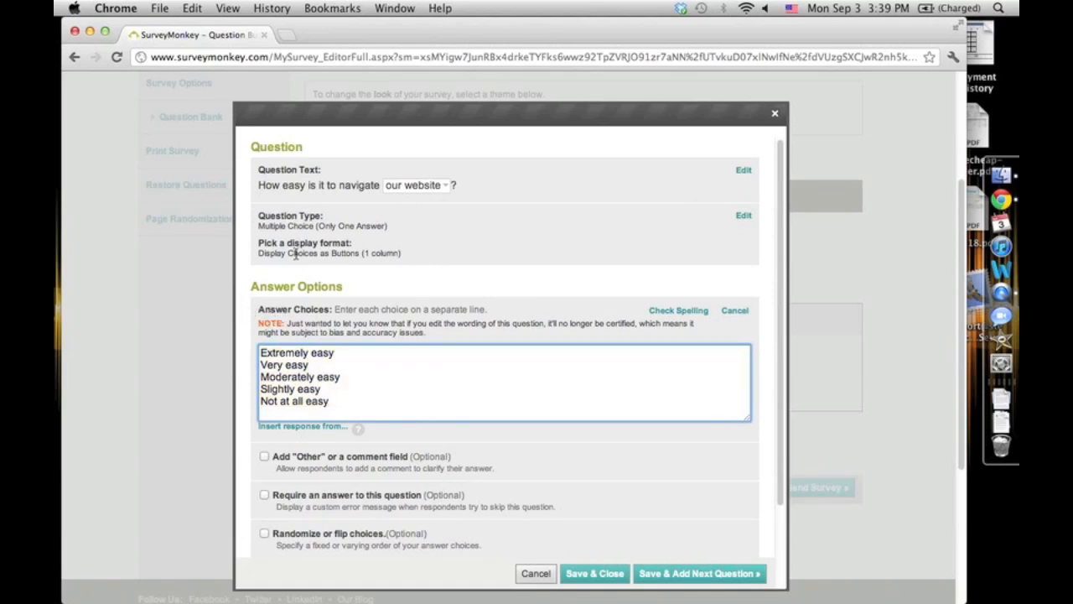
pyautogui.click(428, 188)
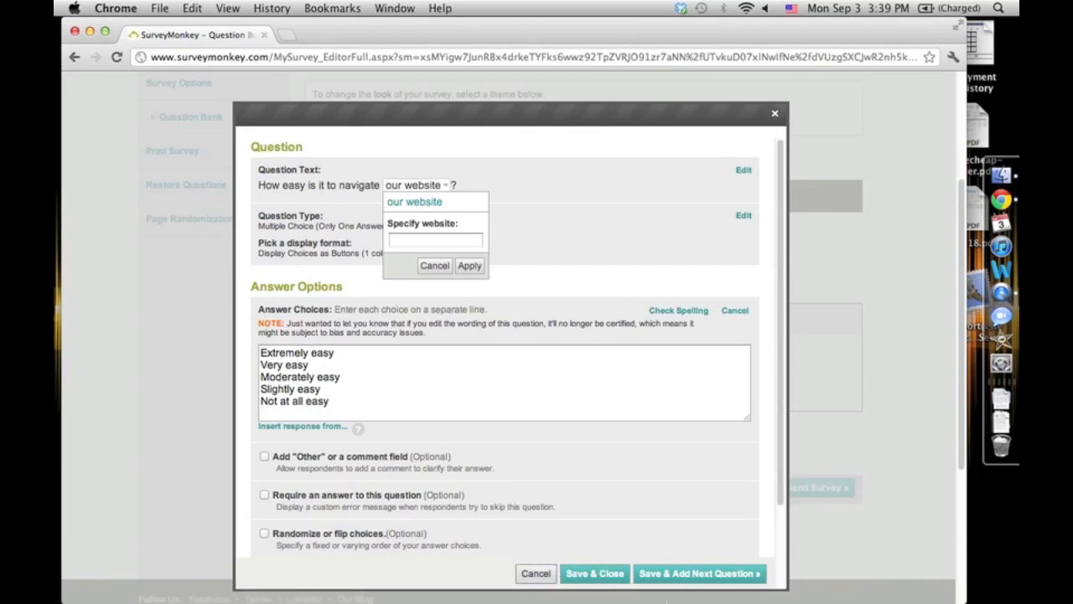
pyautogui.click(537, 573)
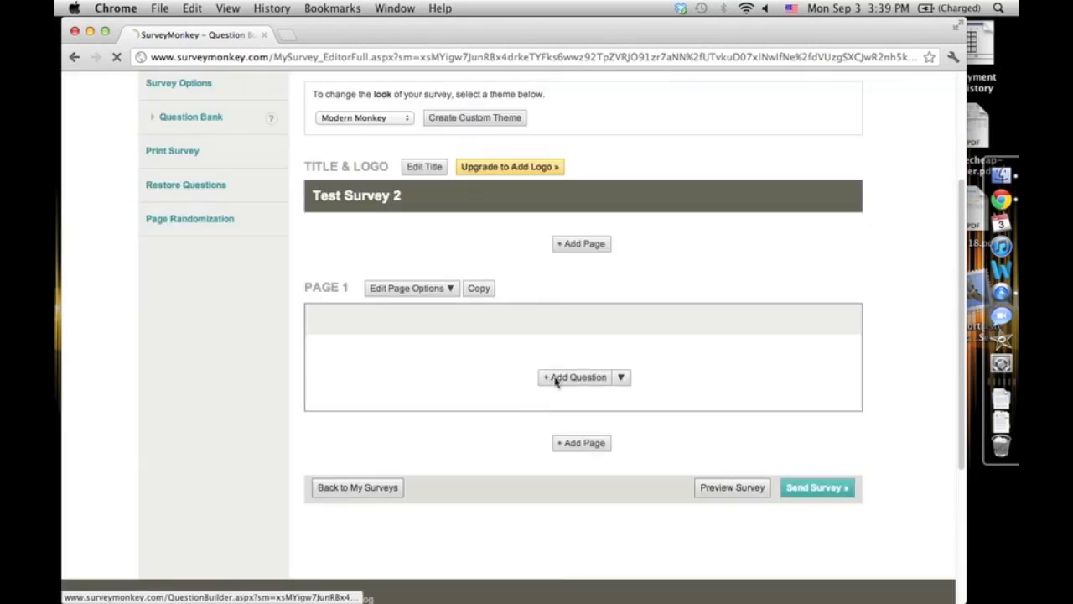
# - Add a Multiple Choice (Multiple Answers) question to page 1 with the text How easy is it to navigate our website?
pyautogui.click(556, 378)
pyautogui.click(330, 257)
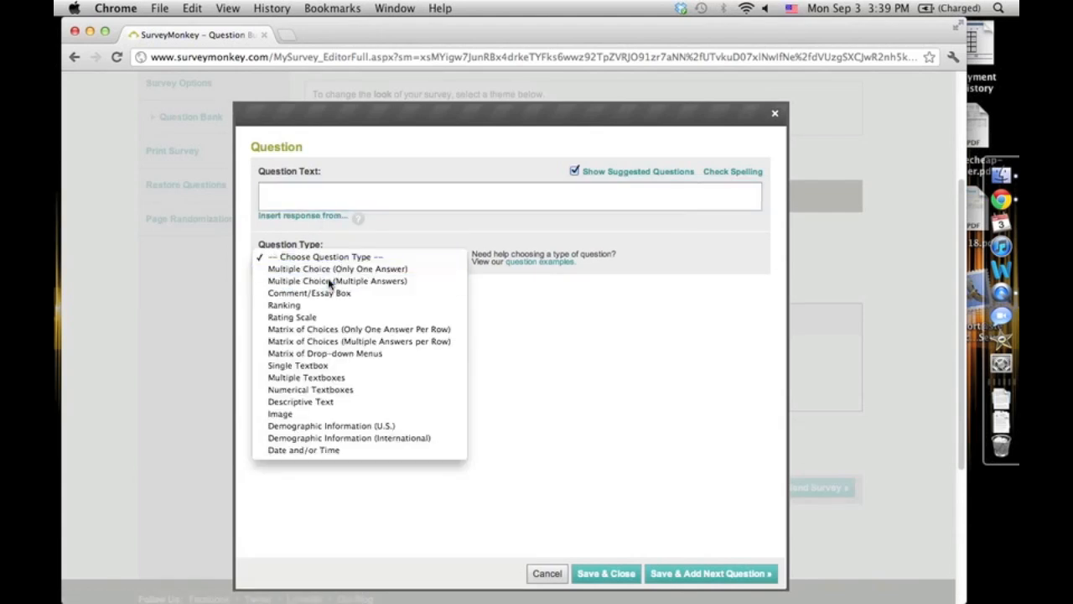
pyautogui.click(329, 283)
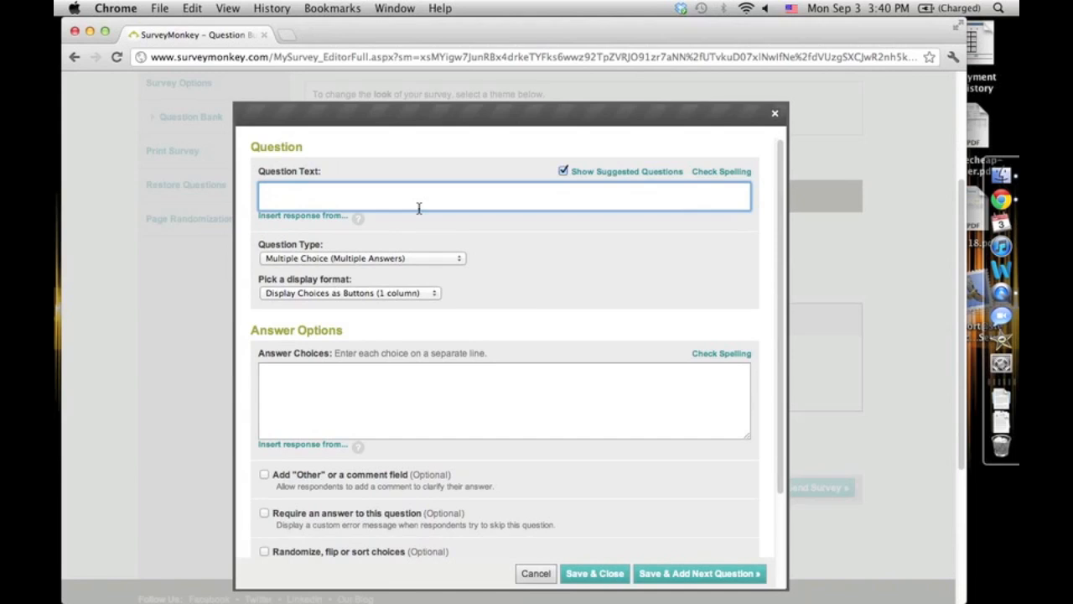
pyautogui.write('How easy it')
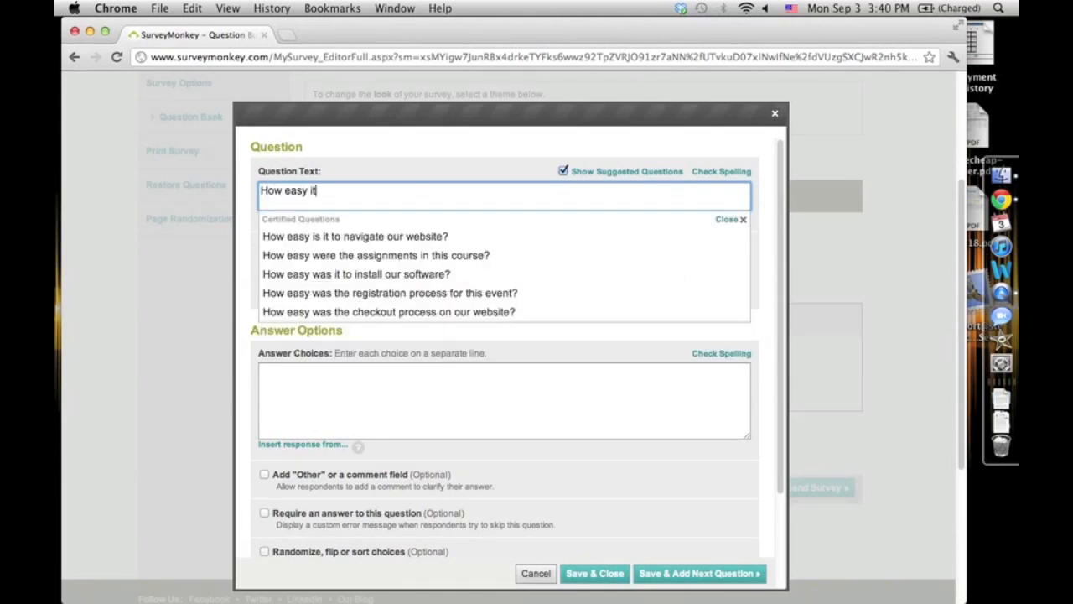
pyautogui.press('BackSpace')
pyautogui.write('s it to navigate our website?')
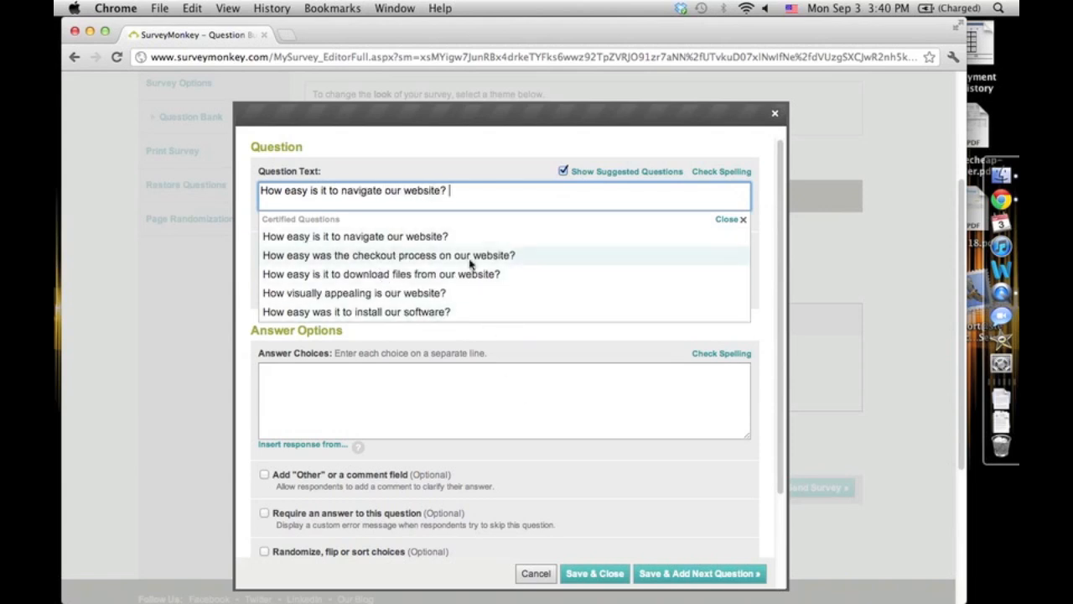
pyautogui.click(724, 221)
# - Enter the answer choices Very Easy, Easy, Not Easy and Hard To Navigate on separate lines
pyautogui.click(449, 369)
pyautogui.write('V')
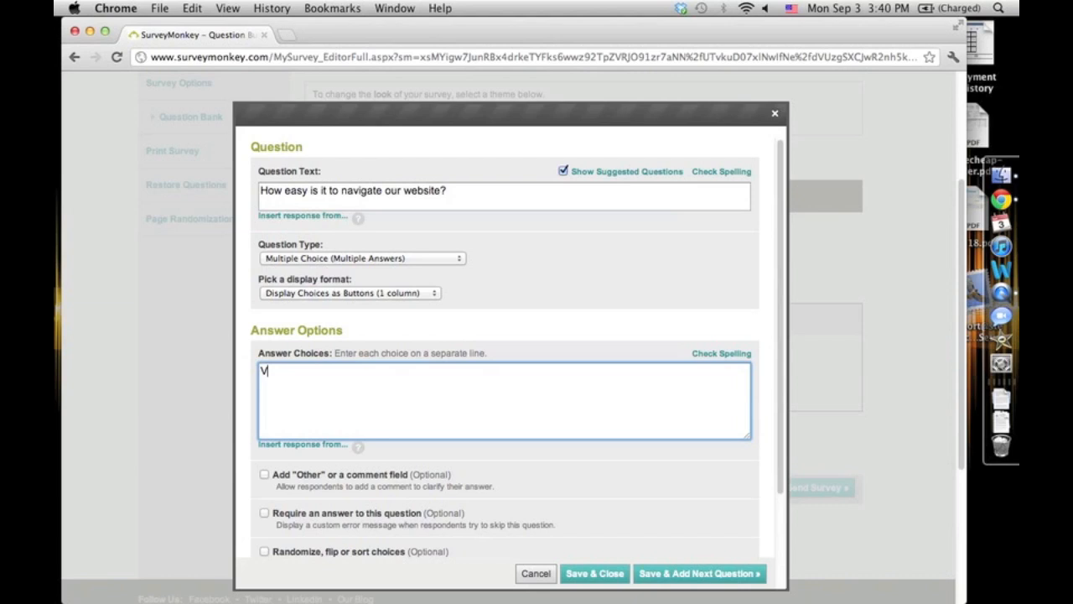
pyautogui.write('ery')
pyautogui.write('Not Easy')
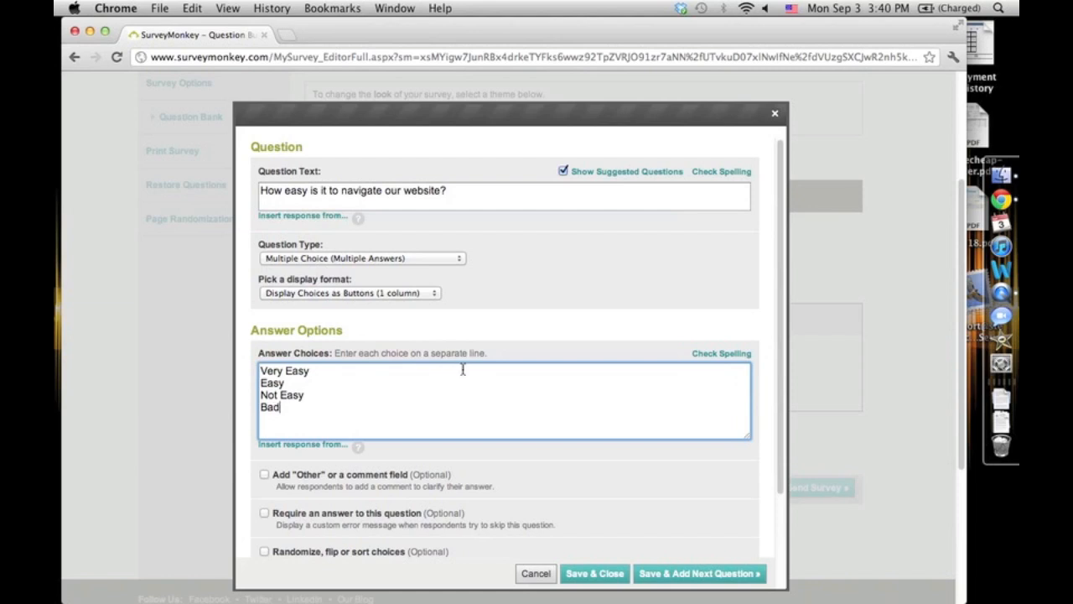
pyautogui.scroll(-3, 319, 383)
pyautogui.press('BackSpace')
pyautogui.press('BackSpace')
pyautogui.press('BackSpace')
pyautogui.write('Hard To Navigate')
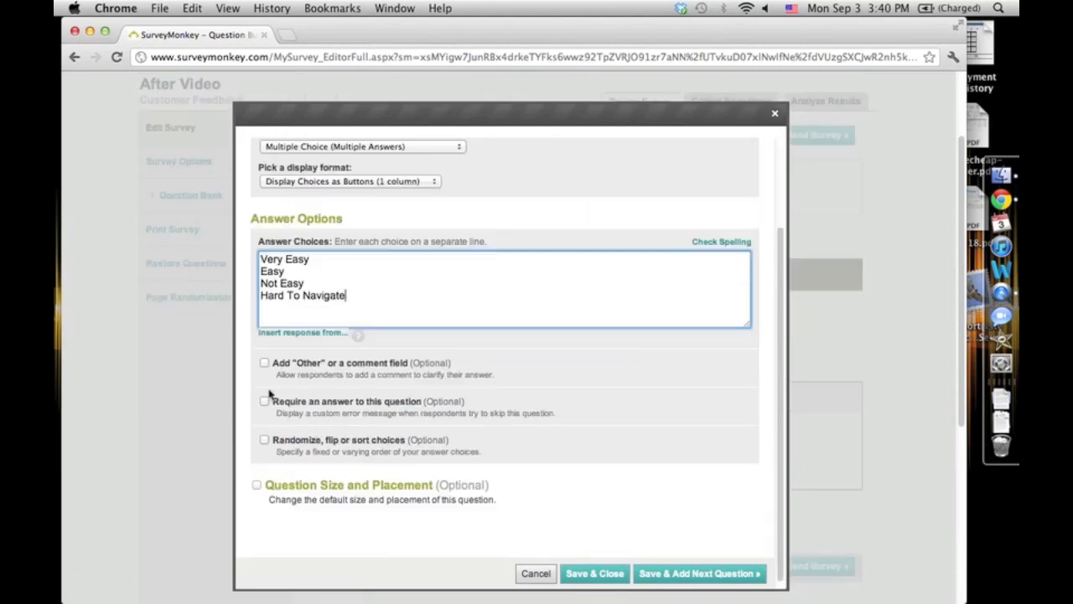
# - Set the question to require an answer, leaving the Other comment field off
pyautogui.click(264, 362)
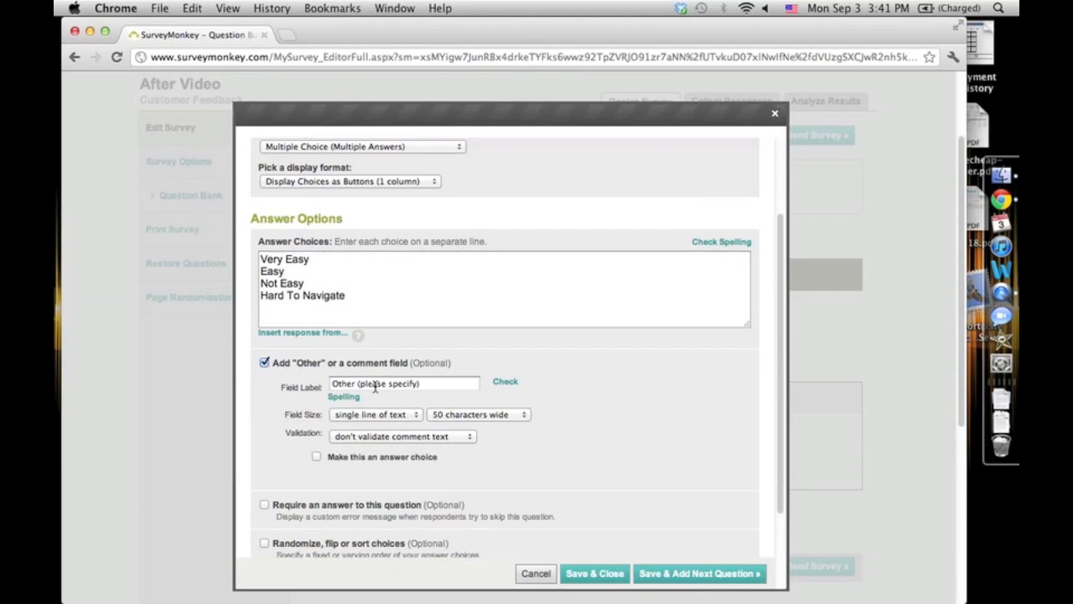
pyautogui.click(264, 364)
pyautogui.click(282, 402)
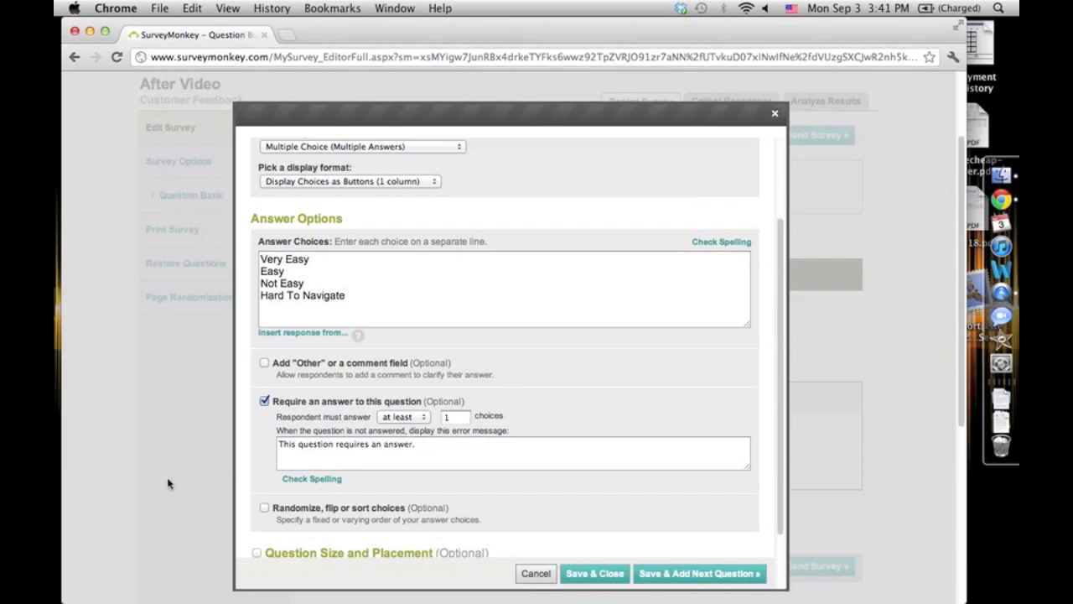
# - Save and close the question without randomizing its answer choices
pyautogui.click(264, 508)
pyautogui.scroll(-2, 271, 492)
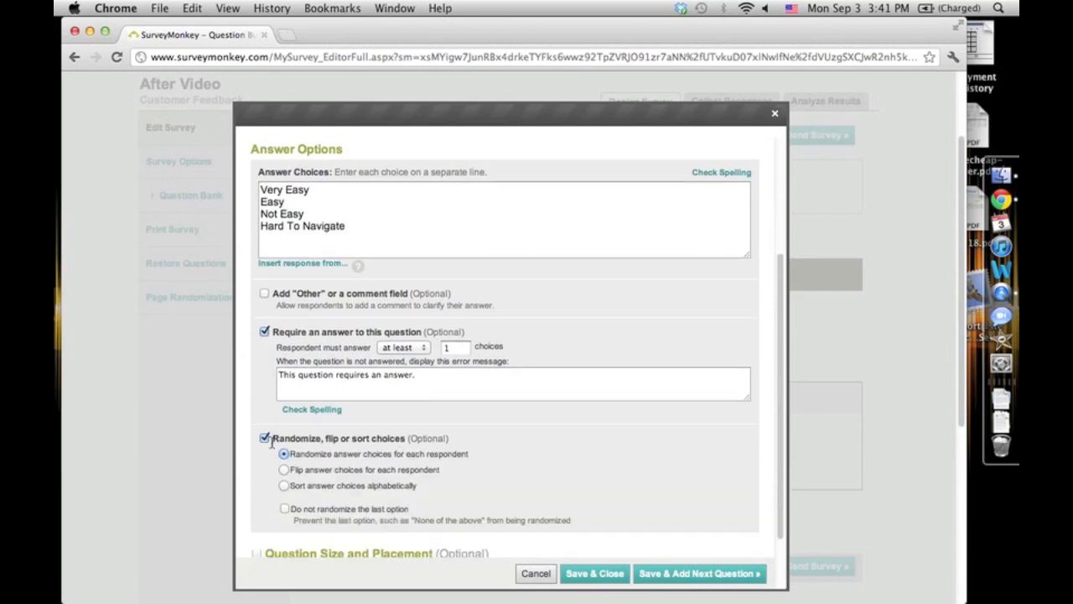
pyautogui.scroll(1, 264, 444)
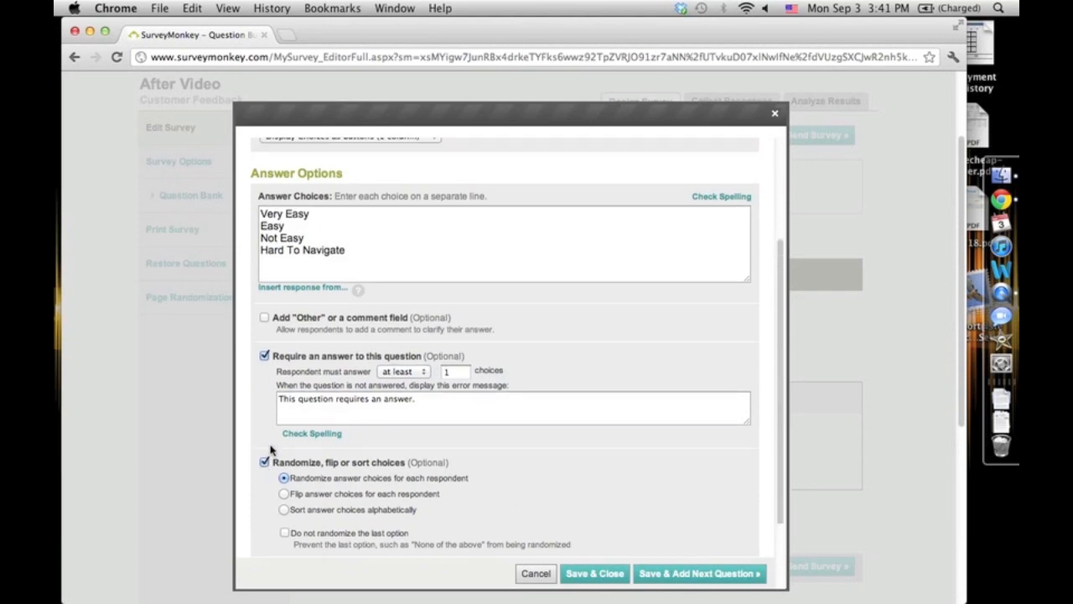
pyautogui.moveTo(384, 267); pyautogui.dragTo(275, 215)
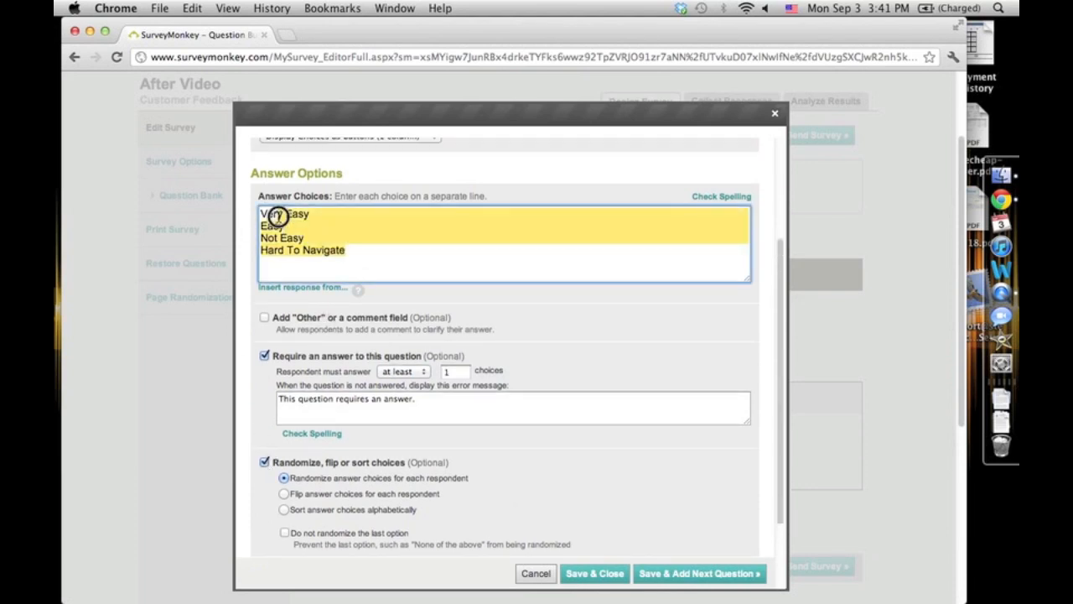
pyautogui.moveTo(355, 256); pyautogui.dragTo(270, 222)
pyautogui.click(266, 219)
pyautogui.scroll(-2, 432, 416)
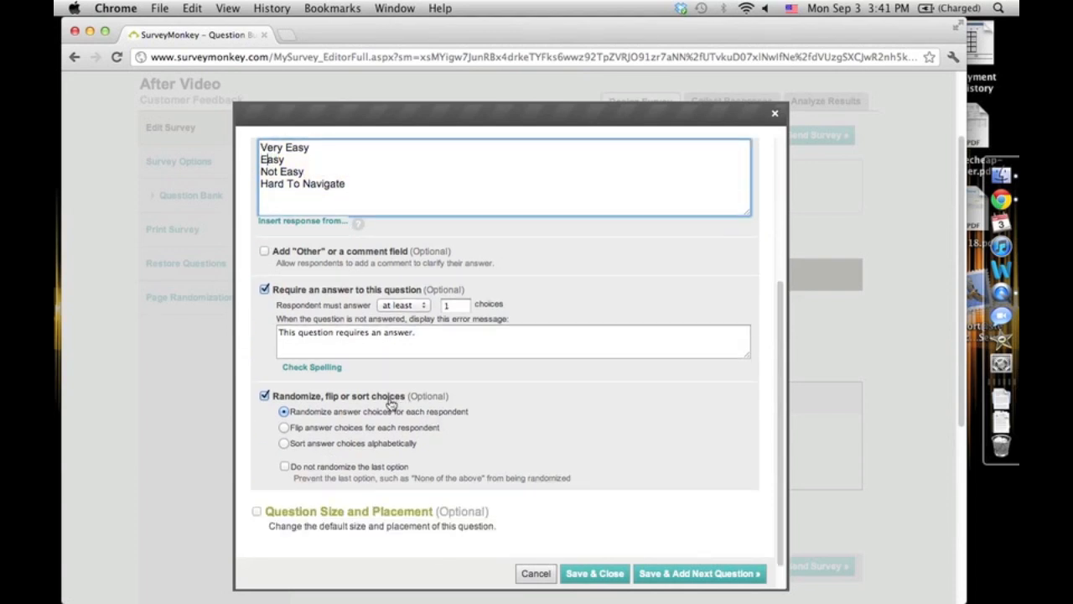
pyautogui.click(265, 396)
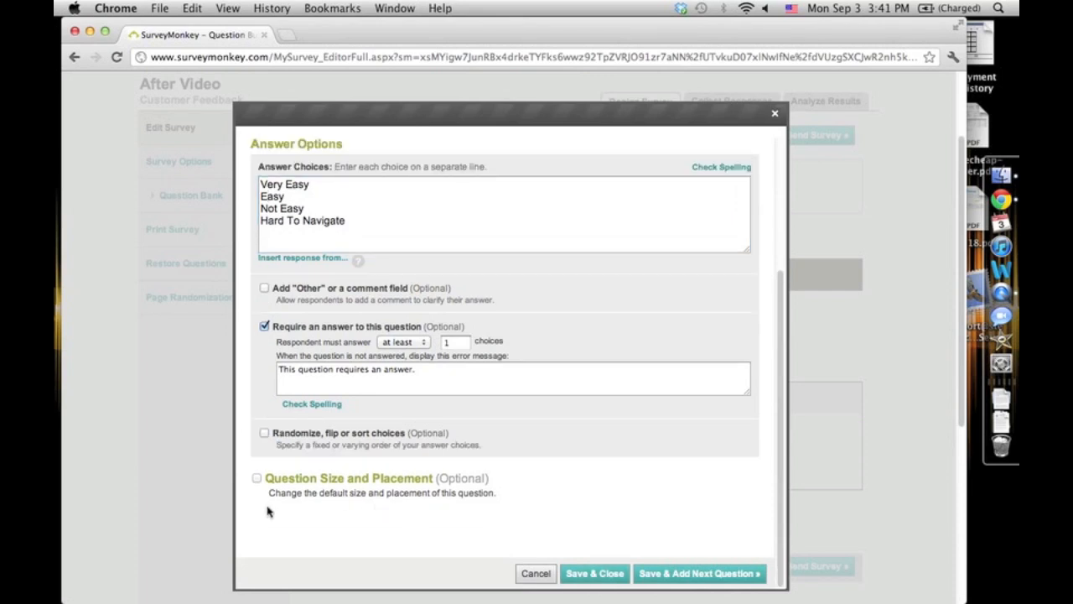
pyautogui.click(596, 575)
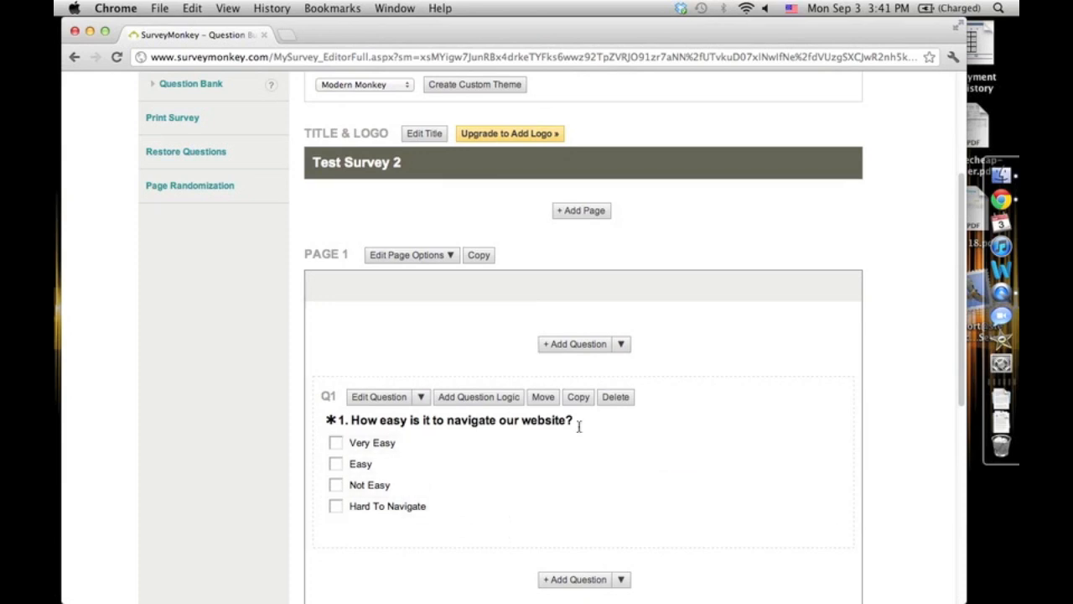
# - Add a Single Textbox question with the text Example Question
pyautogui.click(572, 345)
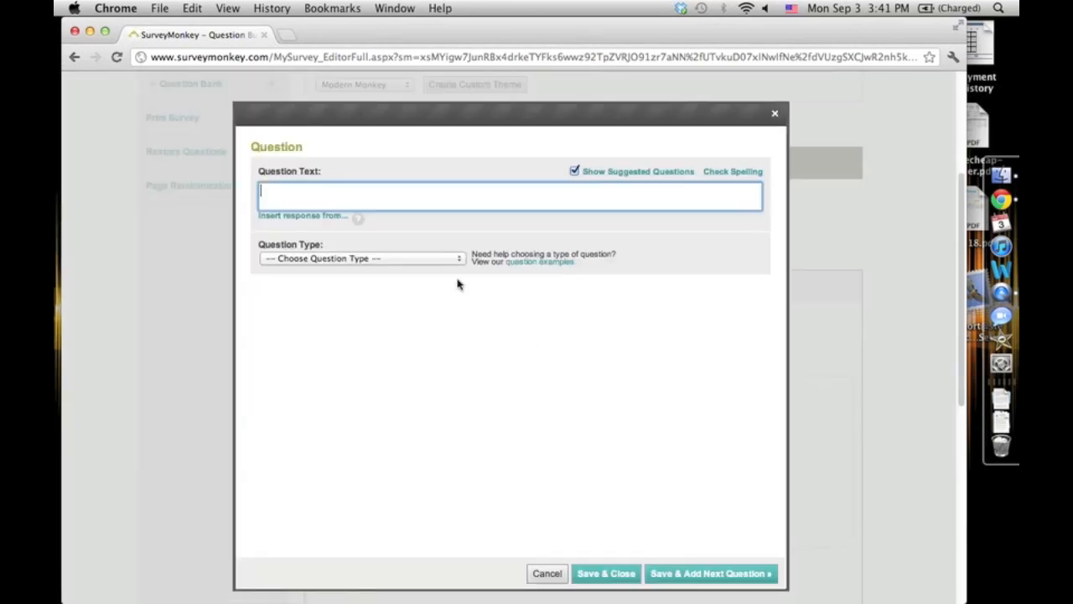
pyautogui.click(426, 260)
pyautogui.click(391, 369)
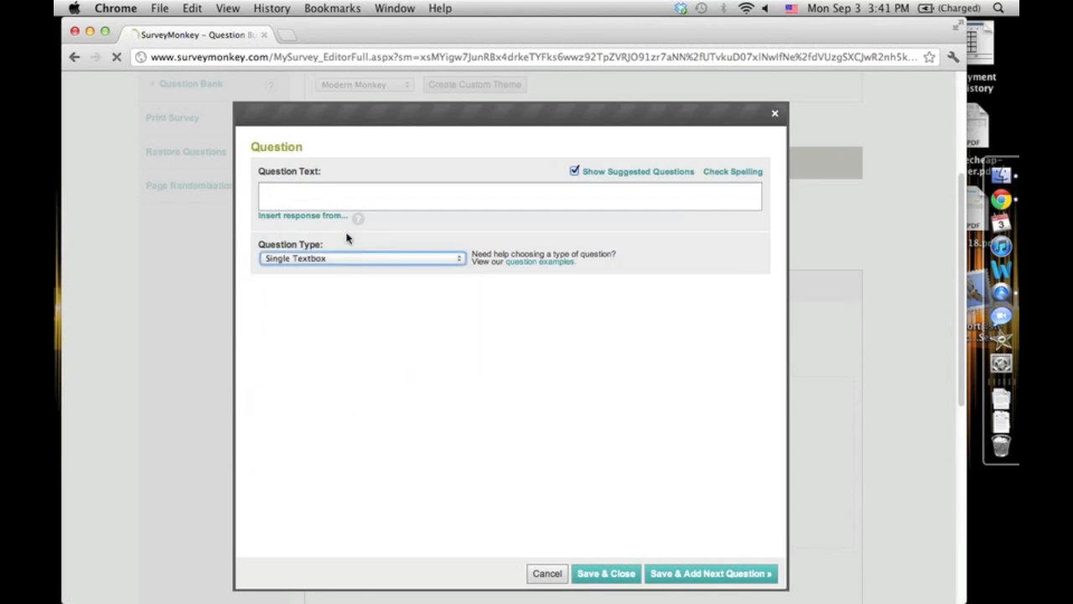
pyautogui.click(335, 208)
pyautogui.write('Does')
pyautogui.press('BackSpace')
pyautogui.press('BackSpace')
pyautogui.press('BackSpace')
pyautogui.press('BackSpace')
pyautogui.write('Example Question')
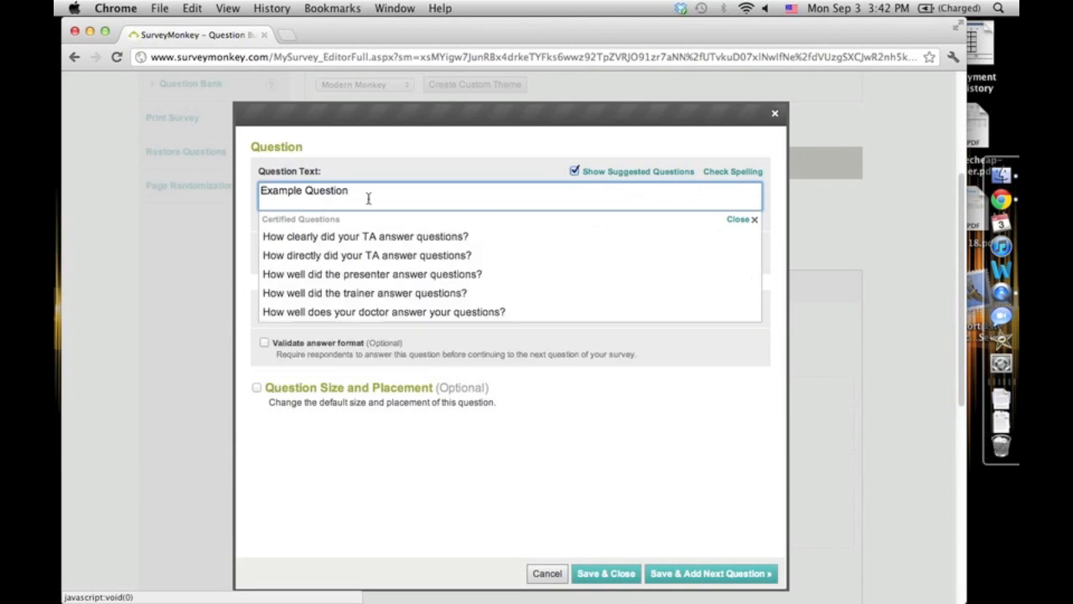
pyautogui.click(748, 219)
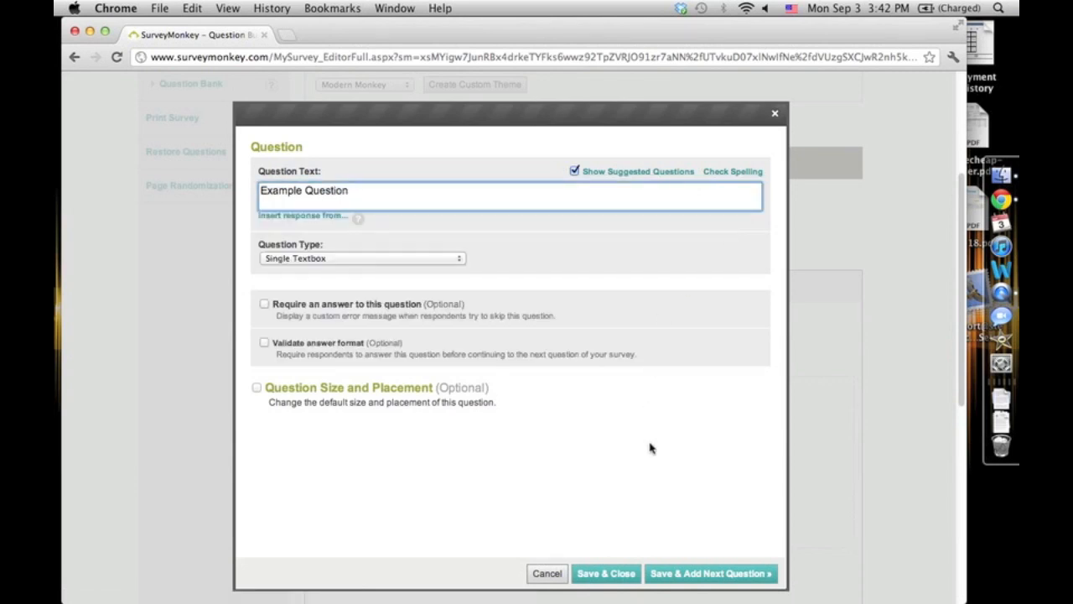
# - Require an answer and validate the answer format as text of a specific length
pyautogui.click(264, 304)
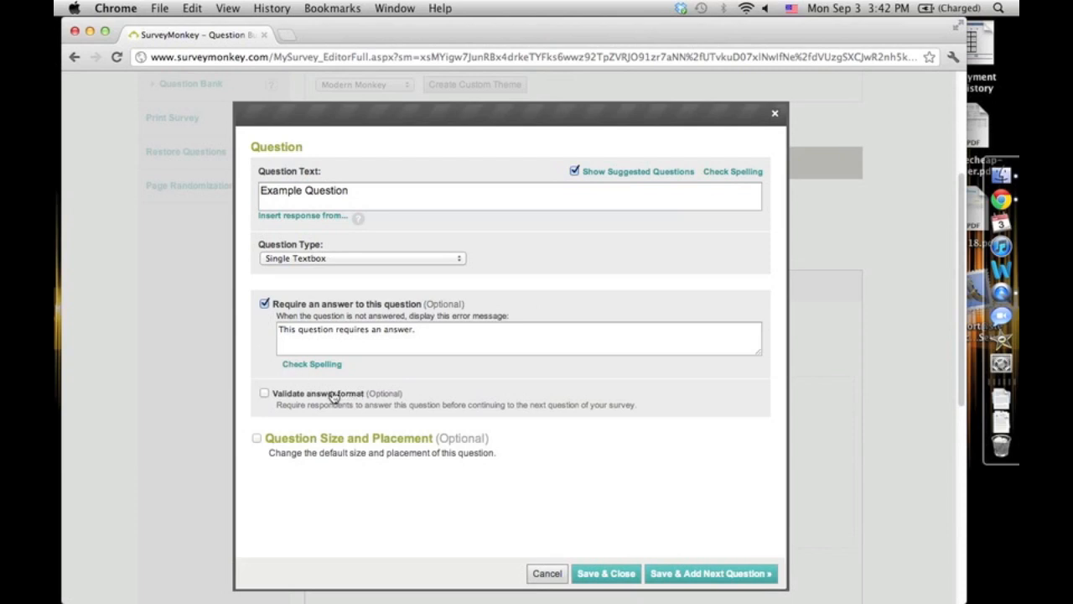
pyautogui.click(299, 395)
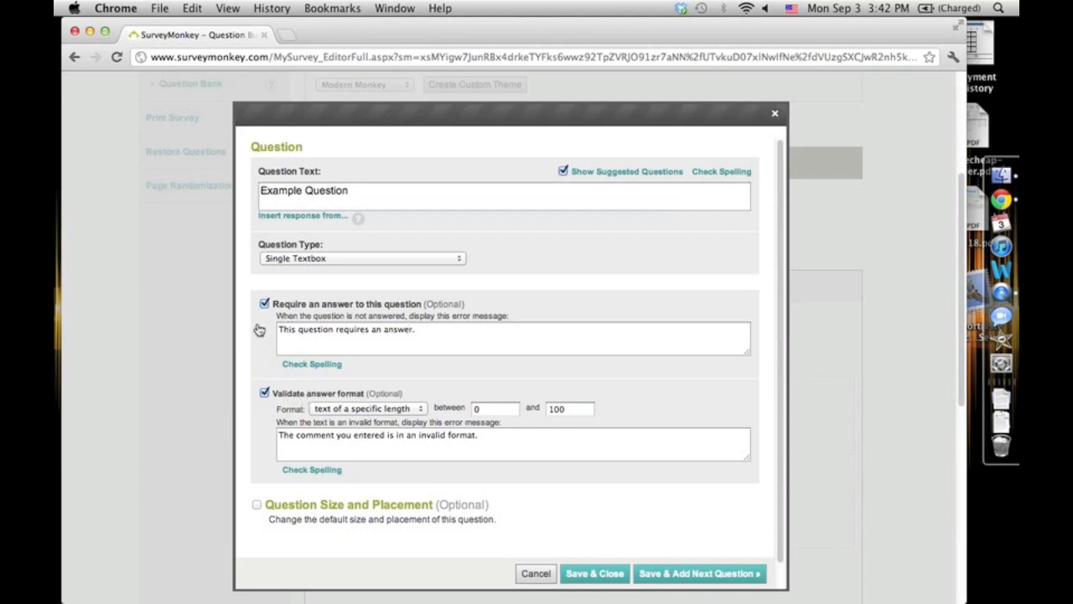
pyautogui.click(379, 409)
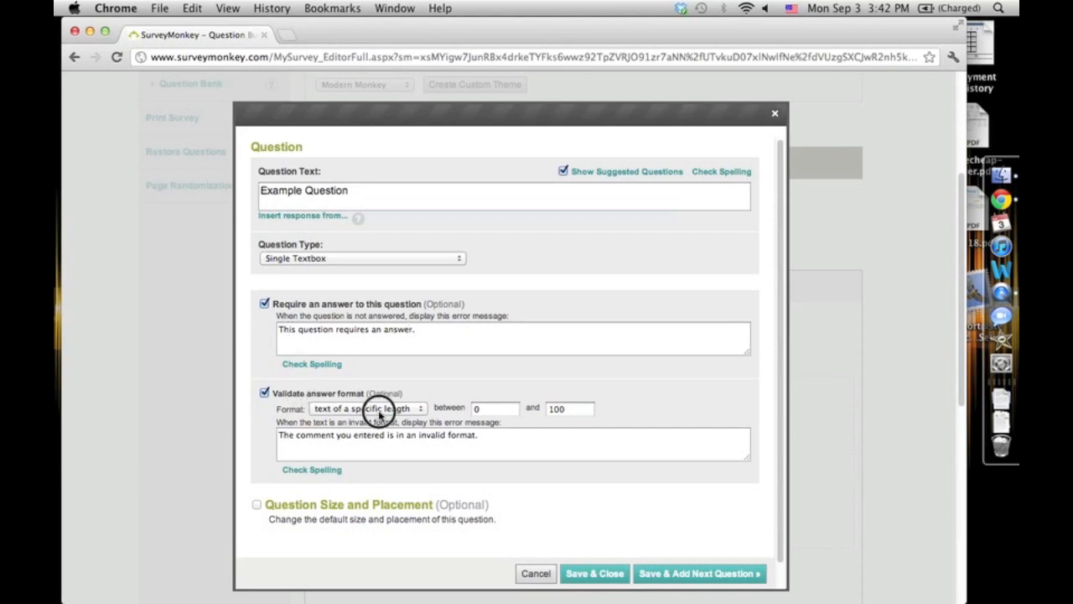
pyautogui.click(386, 409)
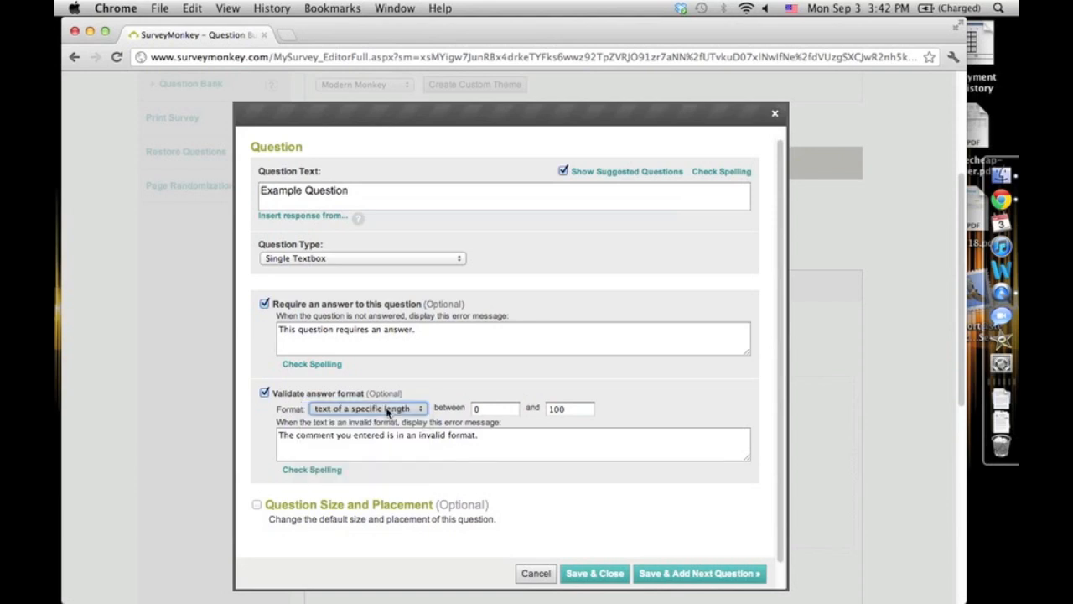
pyautogui.click(387, 410)
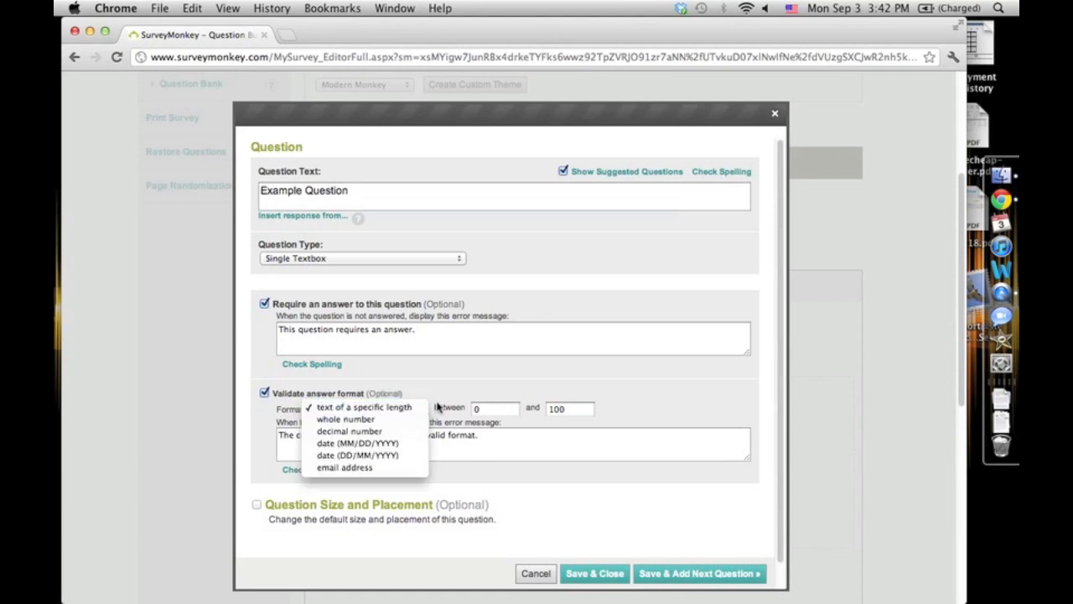
pyautogui.click(436, 410)
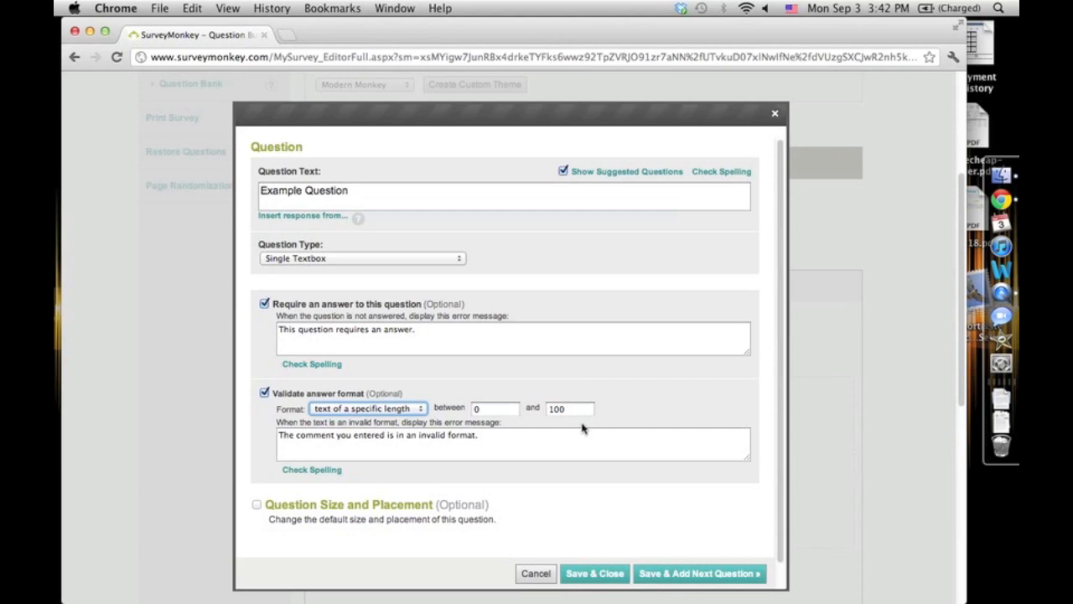
pyautogui.click(414, 432)
pyautogui.click(411, 408)
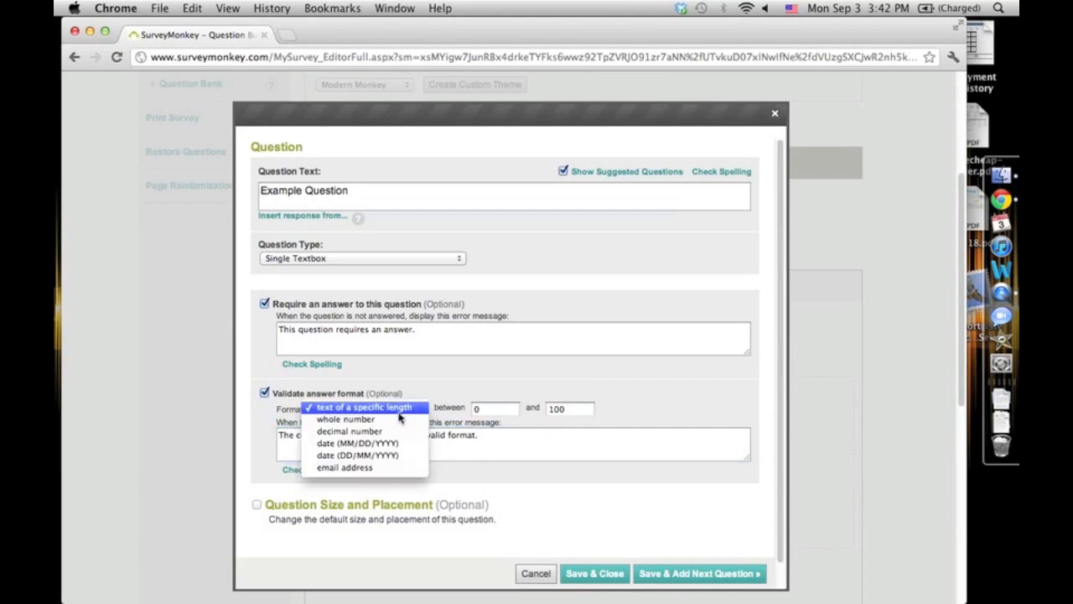
pyautogui.click(400, 418)
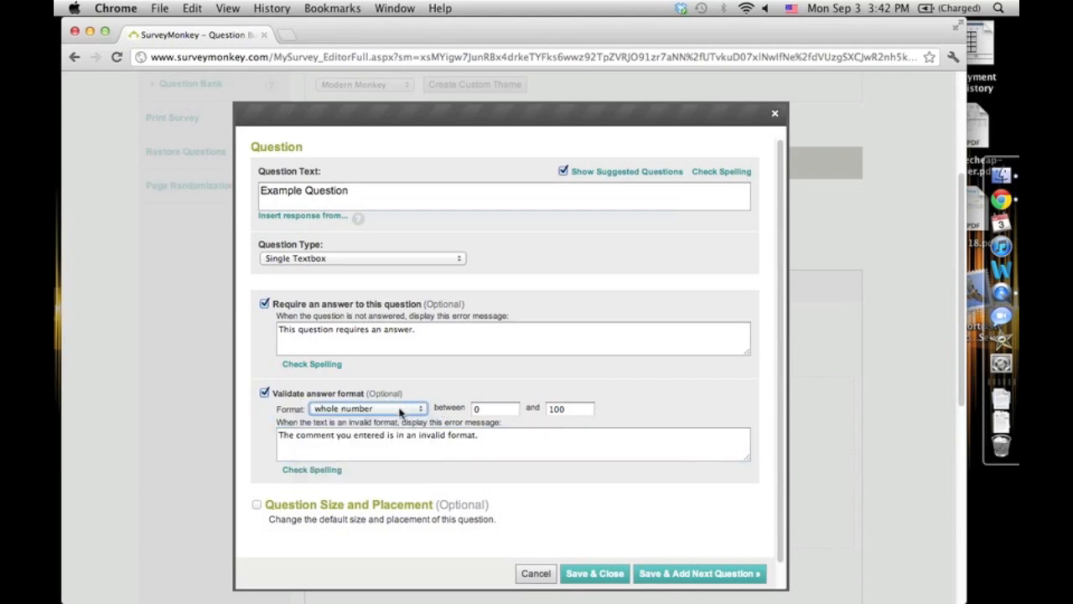
pyautogui.click(401, 409)
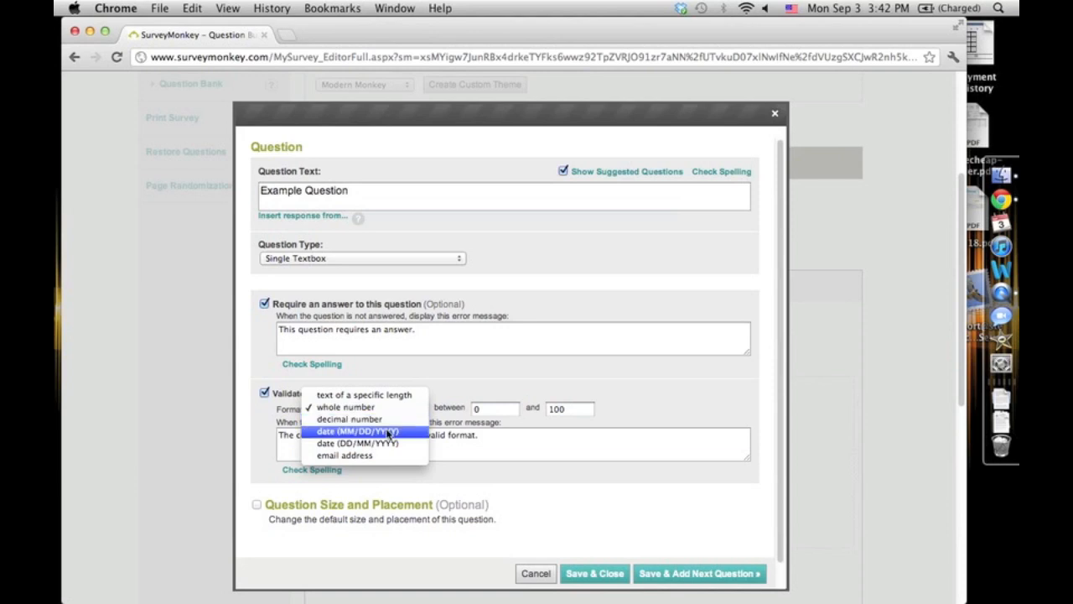
pyautogui.click(387, 394)
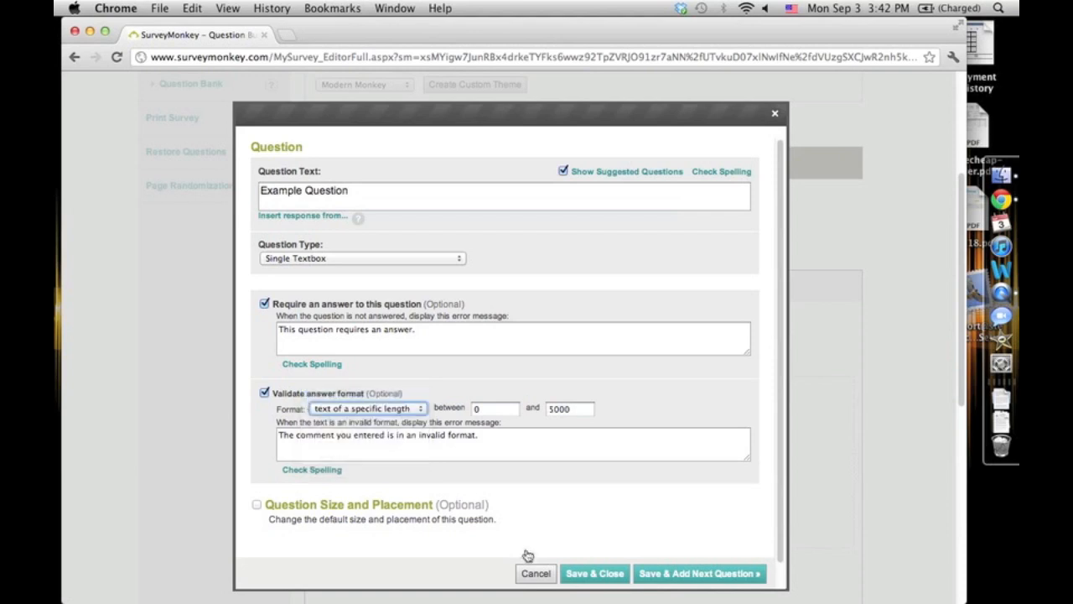
# - Save and close the question, then review both questions on page 1
pyautogui.click(620, 578)
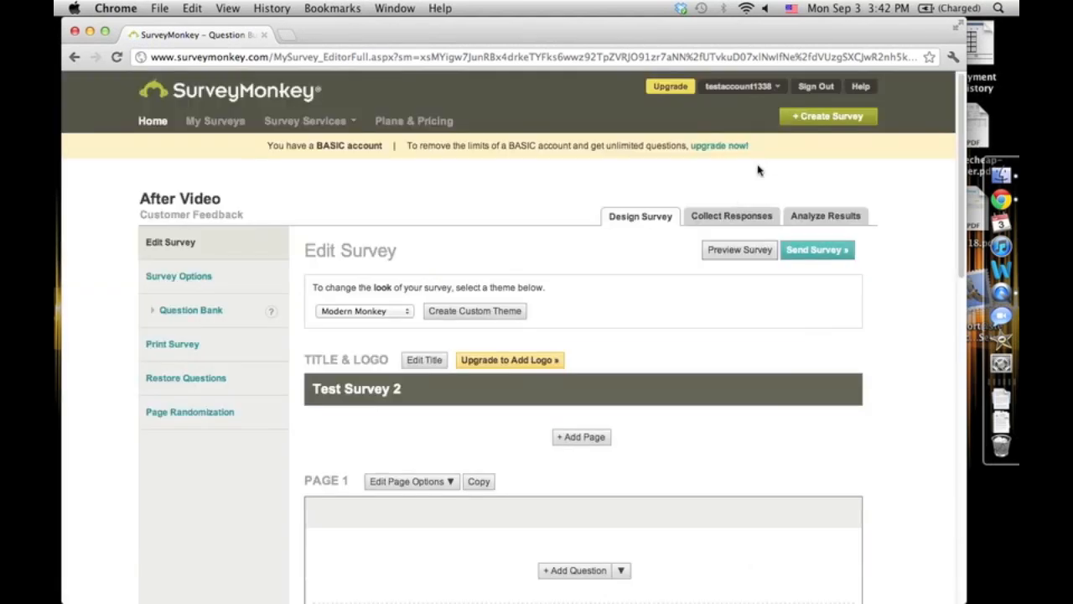
pyautogui.scroll(-5, 594, 362)
pyautogui.scroll(-1, 483, 356)
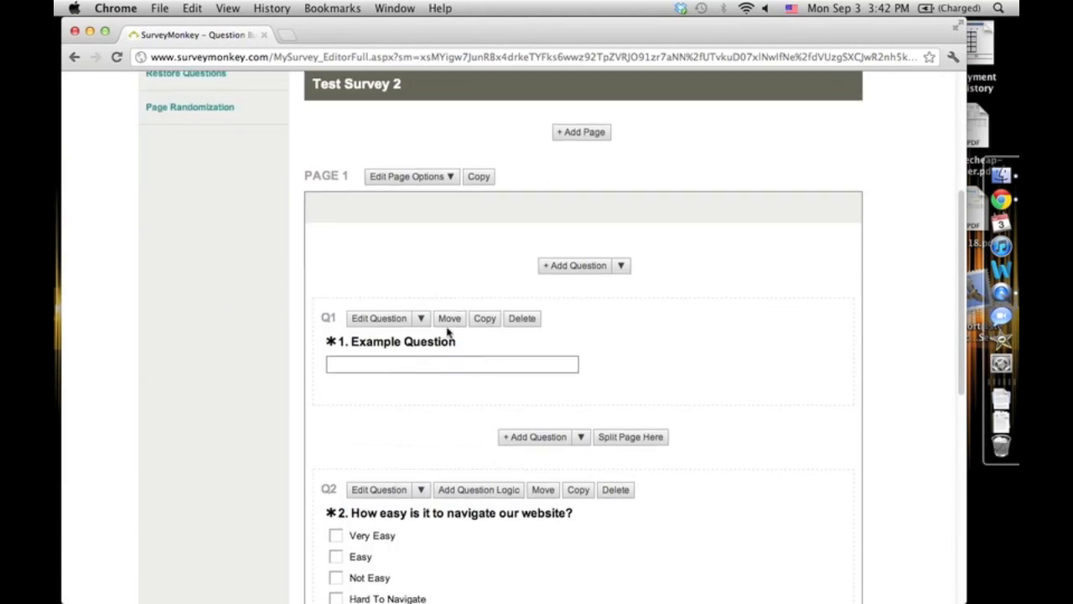
pyautogui.scroll(-1, 452, 352)
pyautogui.click(633, 421)
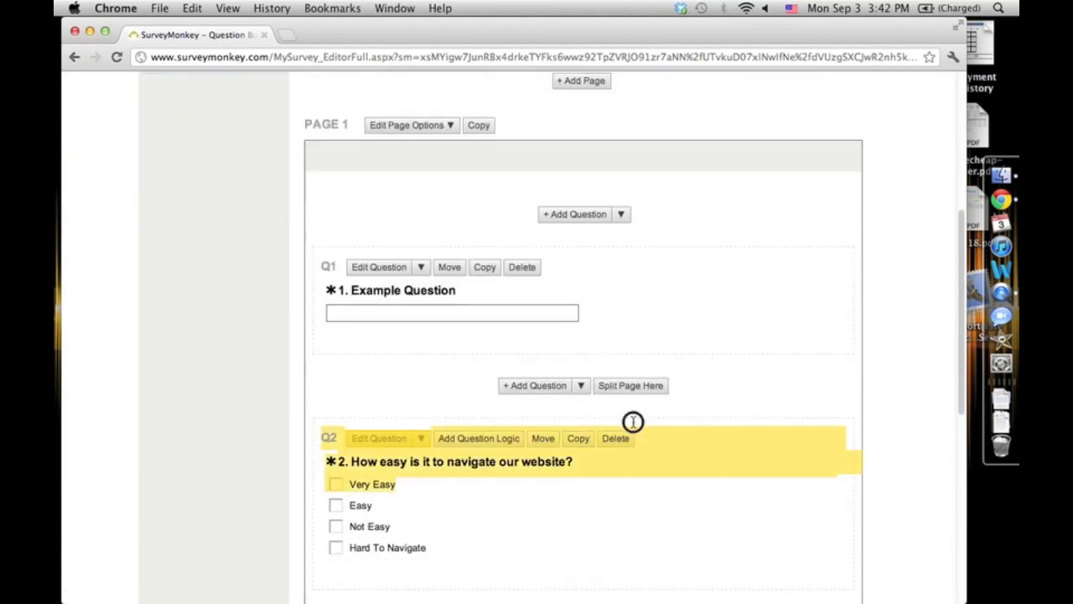
# - Try moving the website navigation question above Example Question, then move it back below it
pyautogui.click(544, 440)
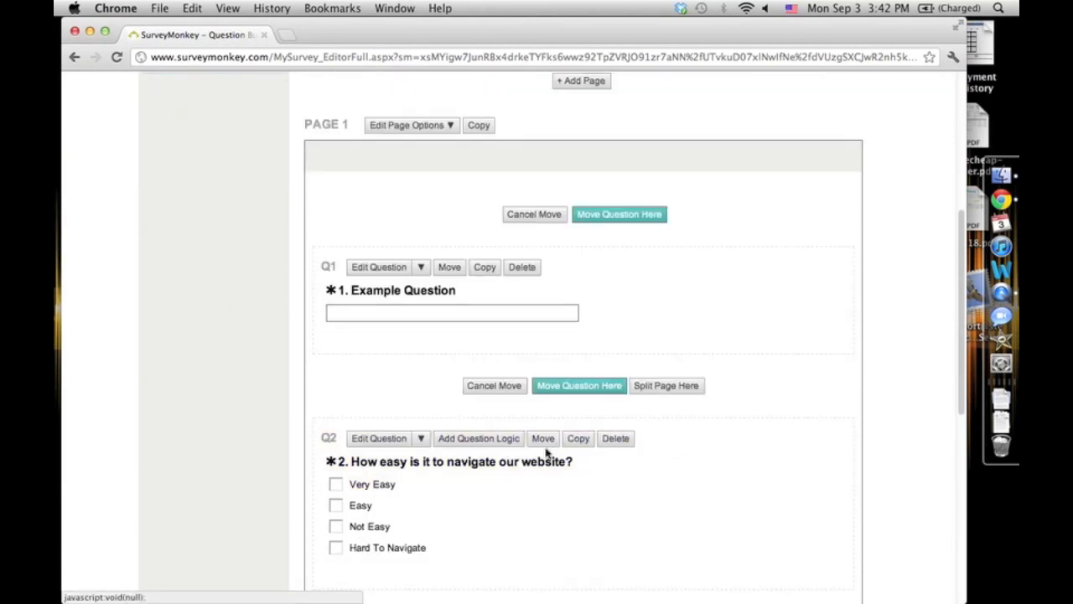
pyautogui.click(630, 220)
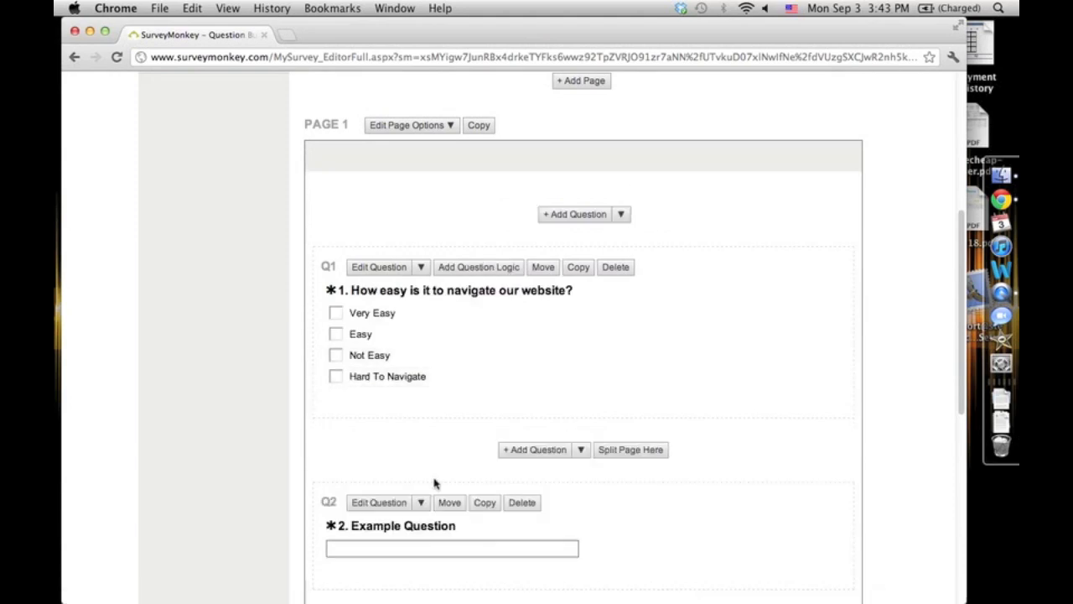
pyautogui.scroll(-3, 436, 460)
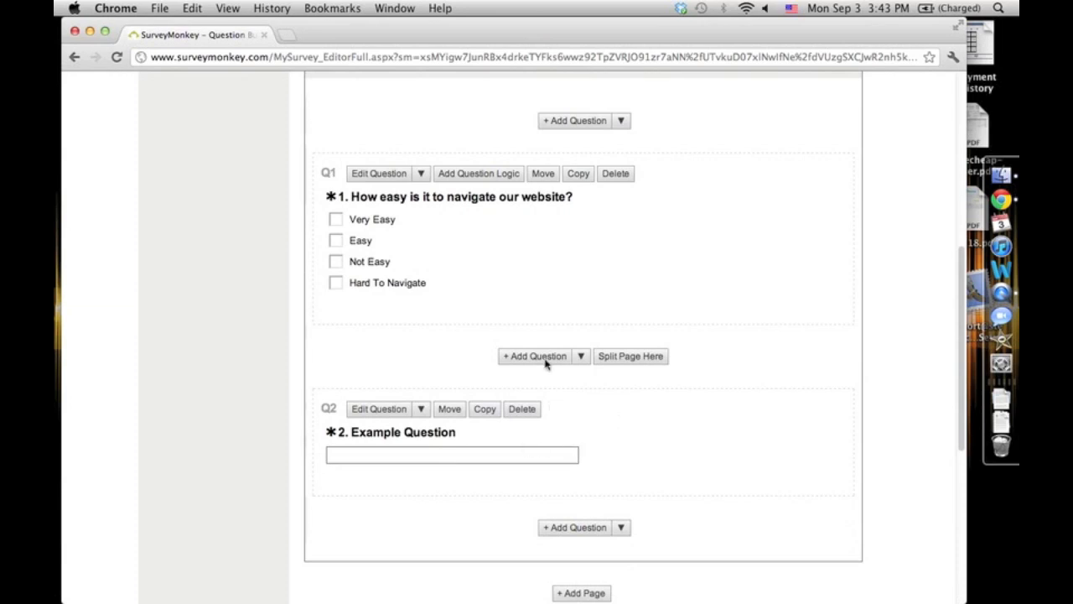
pyautogui.click(551, 180)
pyautogui.click(635, 531)
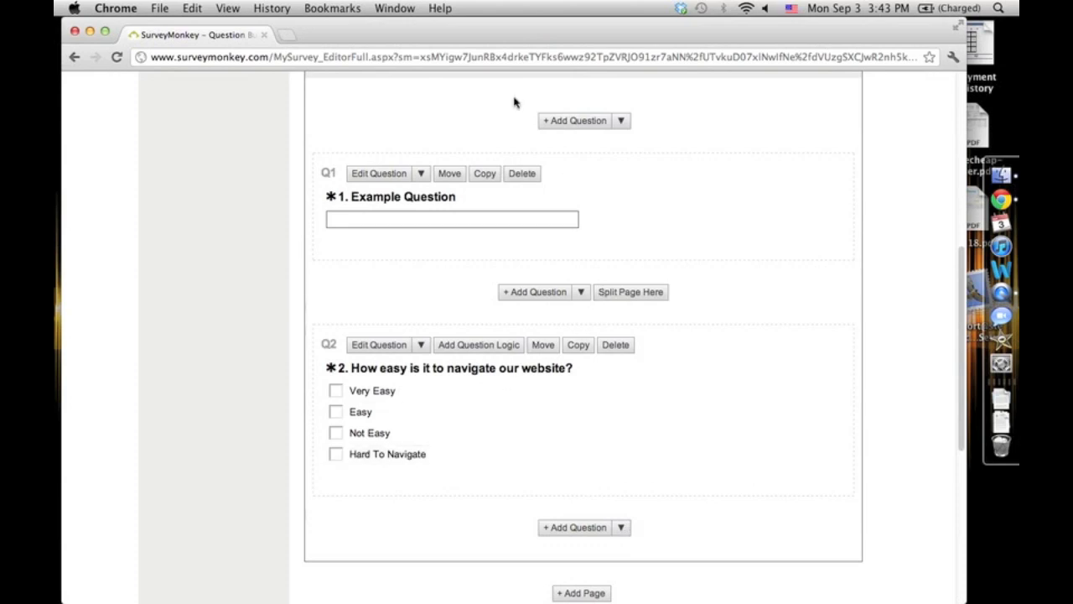
# - Move the website navigation question above Example Question so it becomes question 1
pyautogui.click(543, 345)
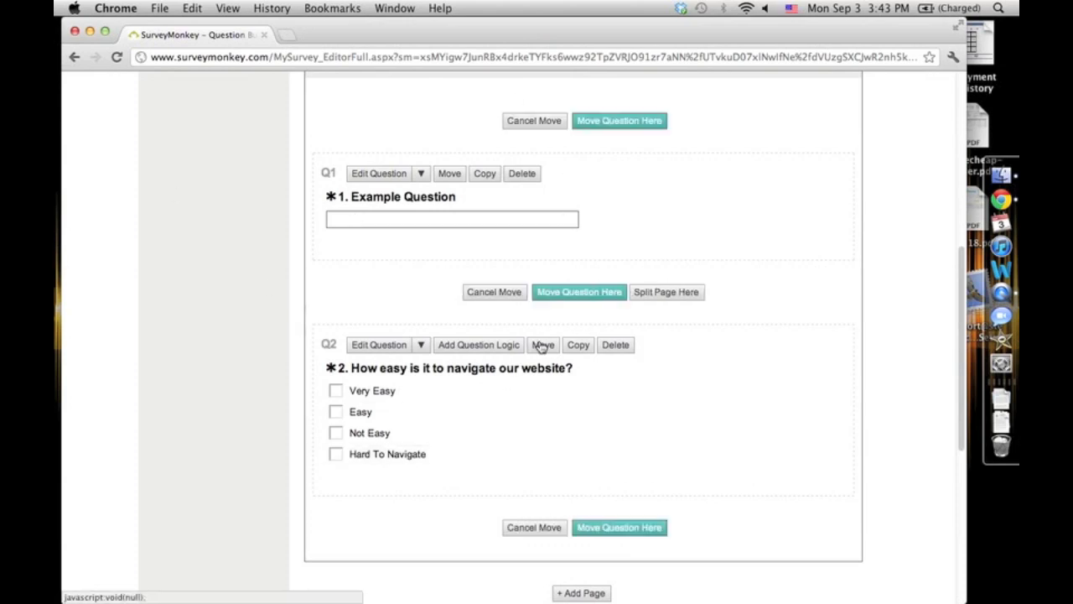
pyautogui.click(608, 126)
# - Open the survey preview
pyautogui.scroll(-5, 439, 570)
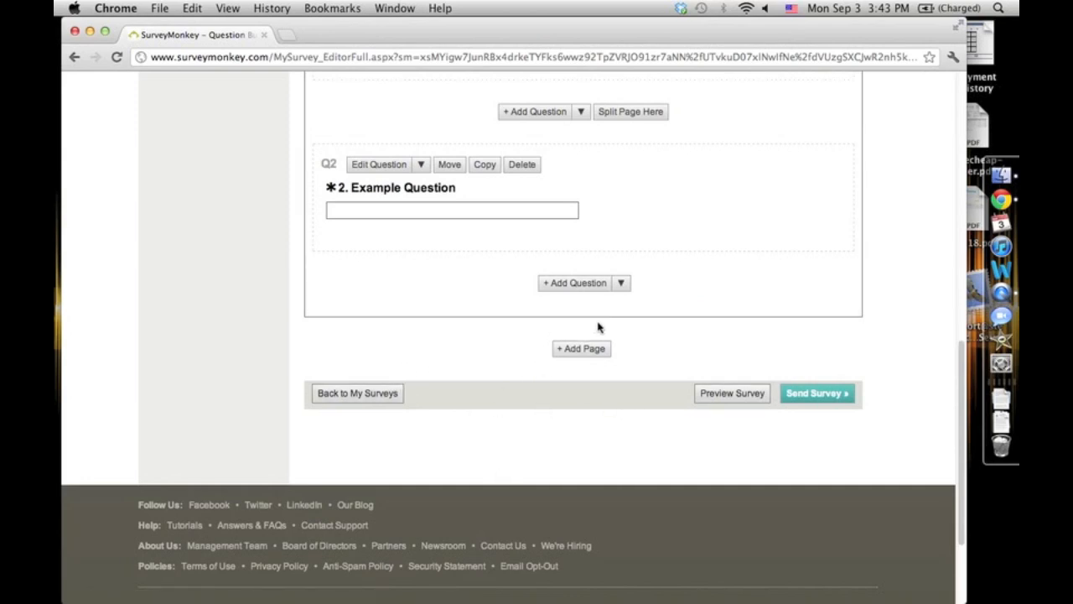
pyautogui.scroll(3, 594, 354)
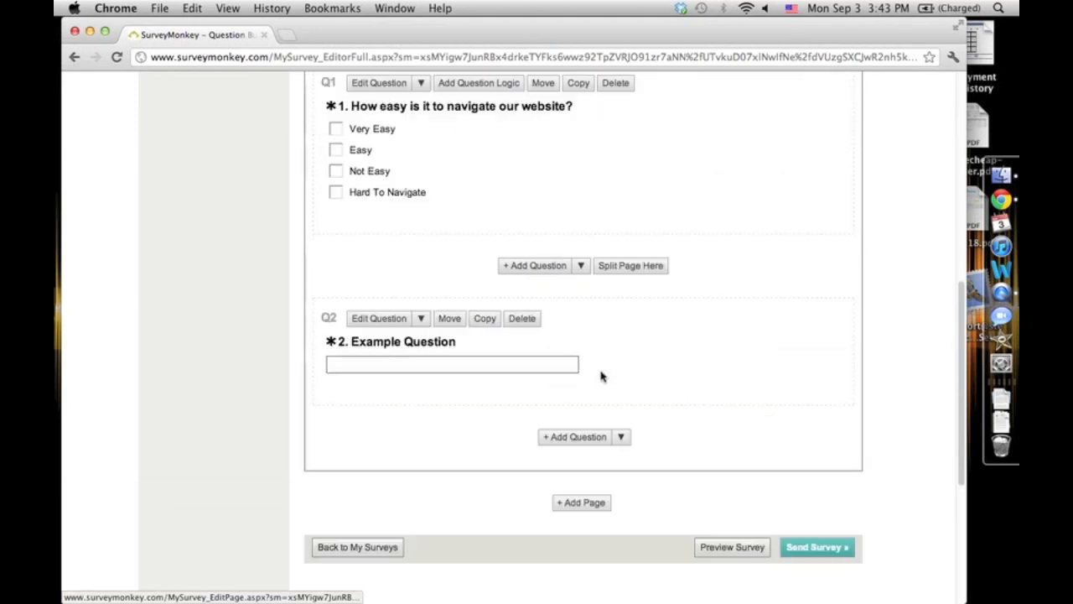
pyautogui.scroll(8, 600, 376)
pyautogui.scroll(3, 570, 364)
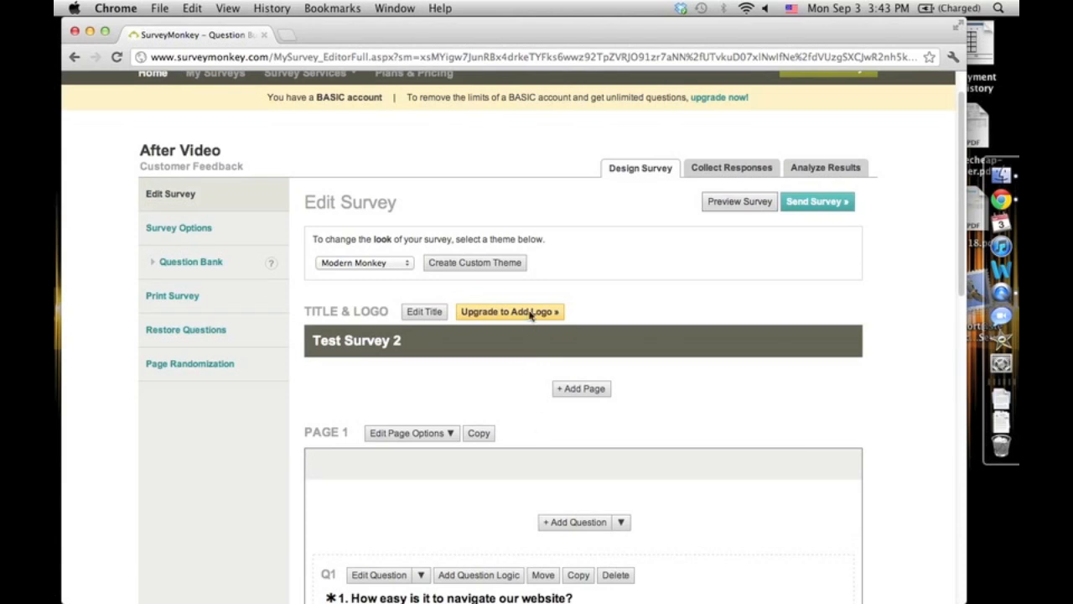
pyautogui.scroll(-10, 531, 221)
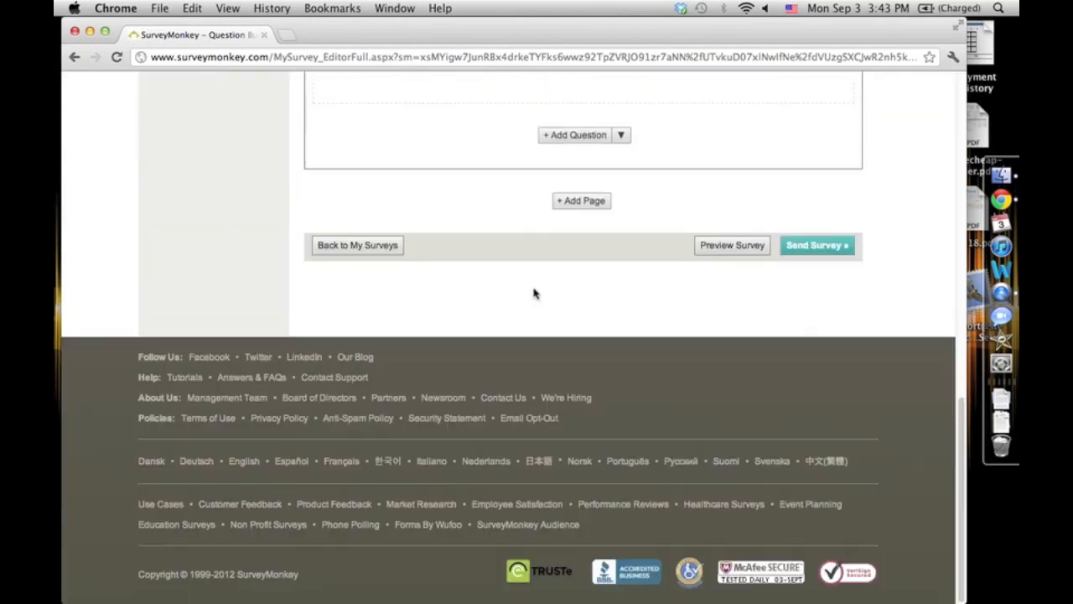
pyautogui.click(751, 246)
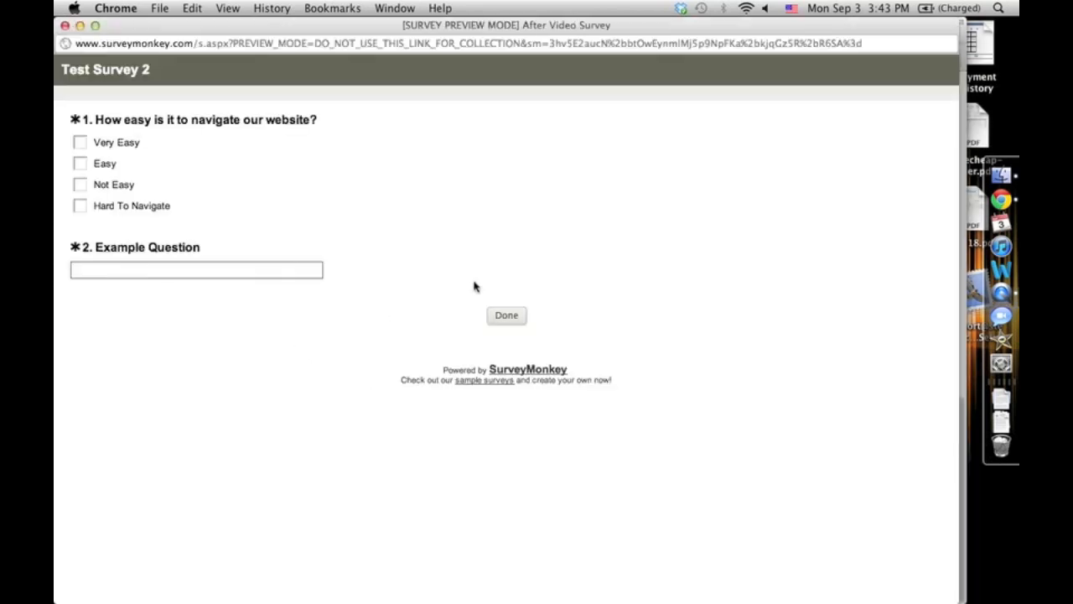
# - Test the navigation question's answer checkboxes in the preview by checking and clearing them
pyautogui.click(79, 164)
pyautogui.click(80, 185)
pyautogui.click(99, 144)
pyautogui.click(97, 206)
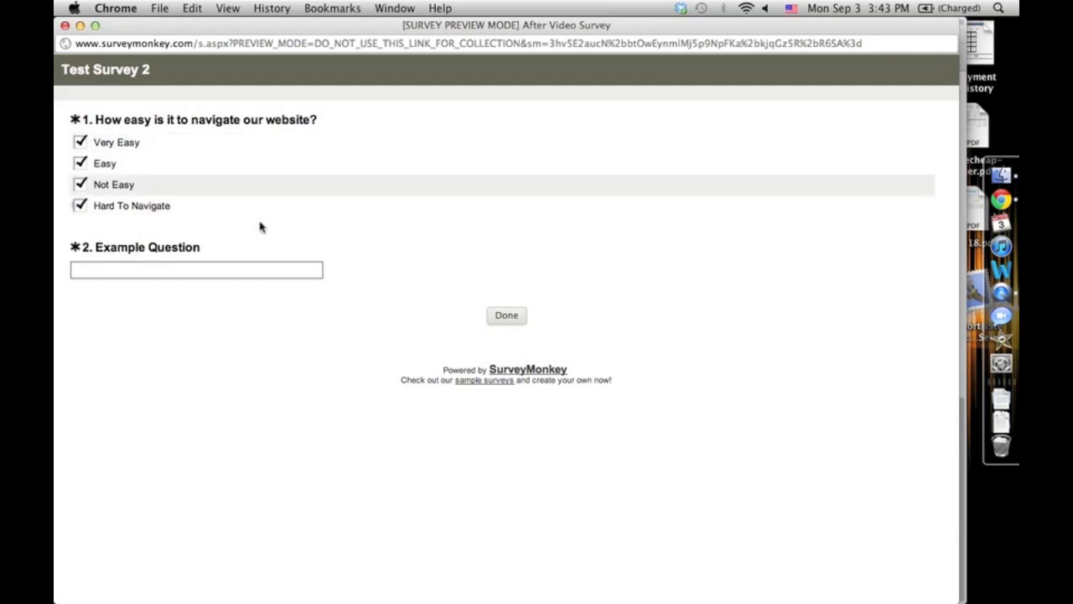
pyautogui.click(80, 143)
pyautogui.click(80, 185)
pyautogui.click(80, 163)
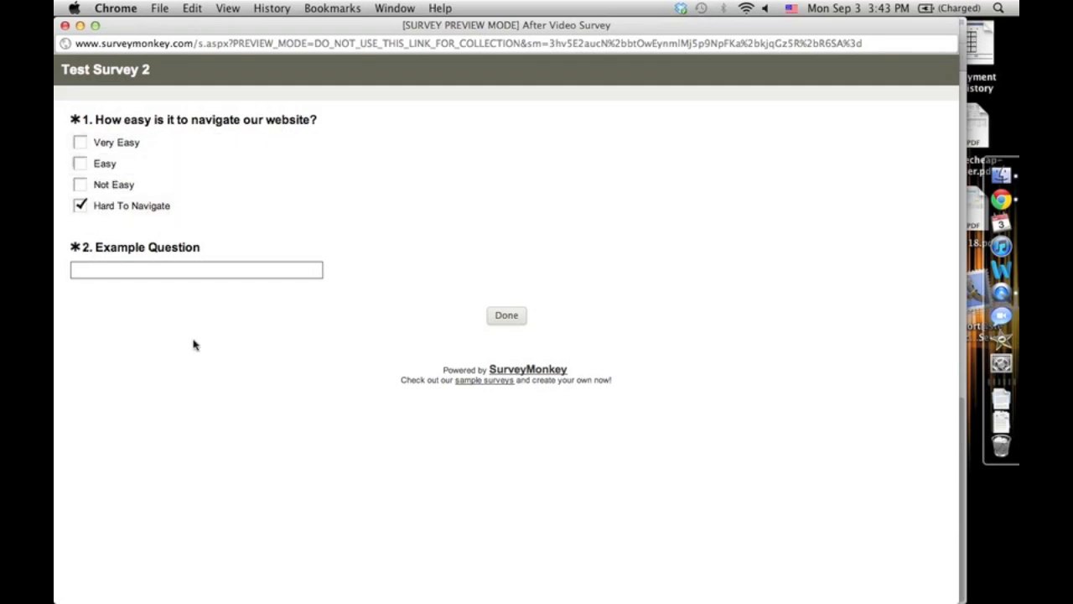
pyautogui.click(126, 209)
# - Enter sample text in the Example Question box and close the preview window
pyautogui.click(162, 266)
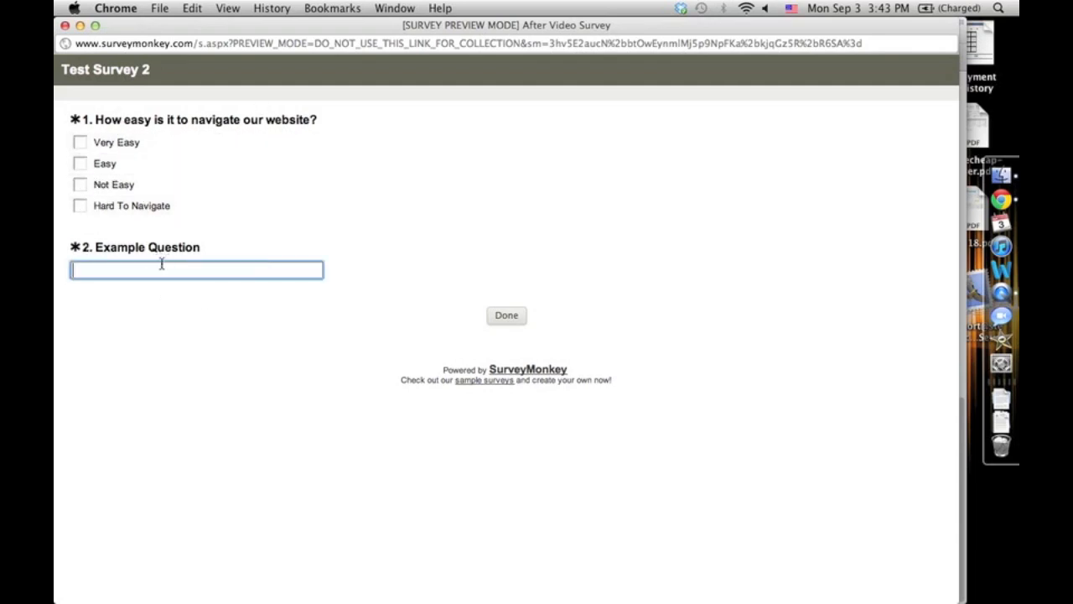
pyautogui.write('ksdfkjhasdkjfaksfh')
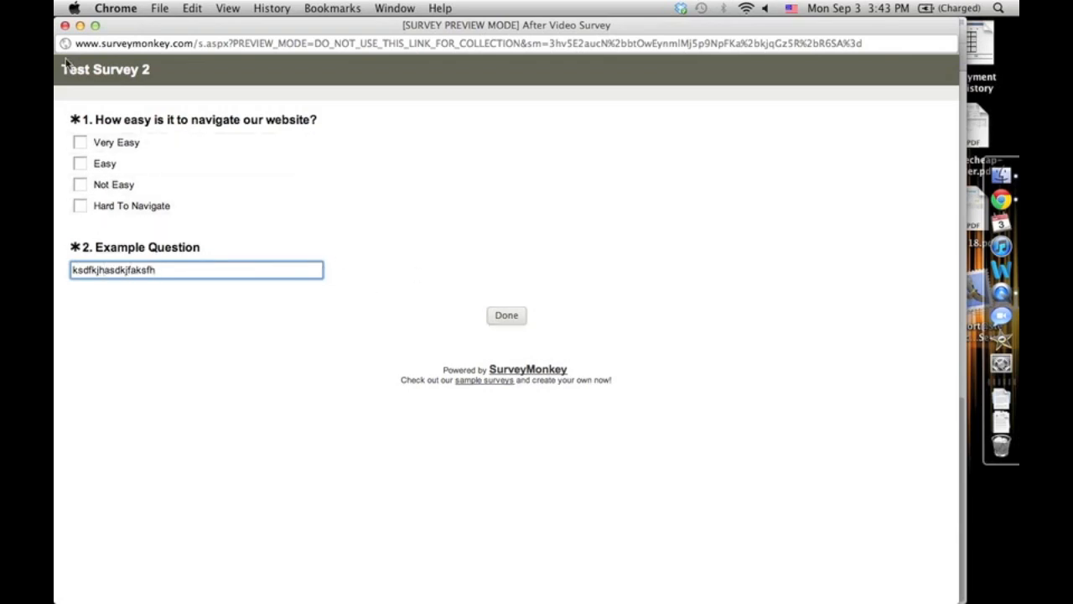
pyautogui.click(66, 26)
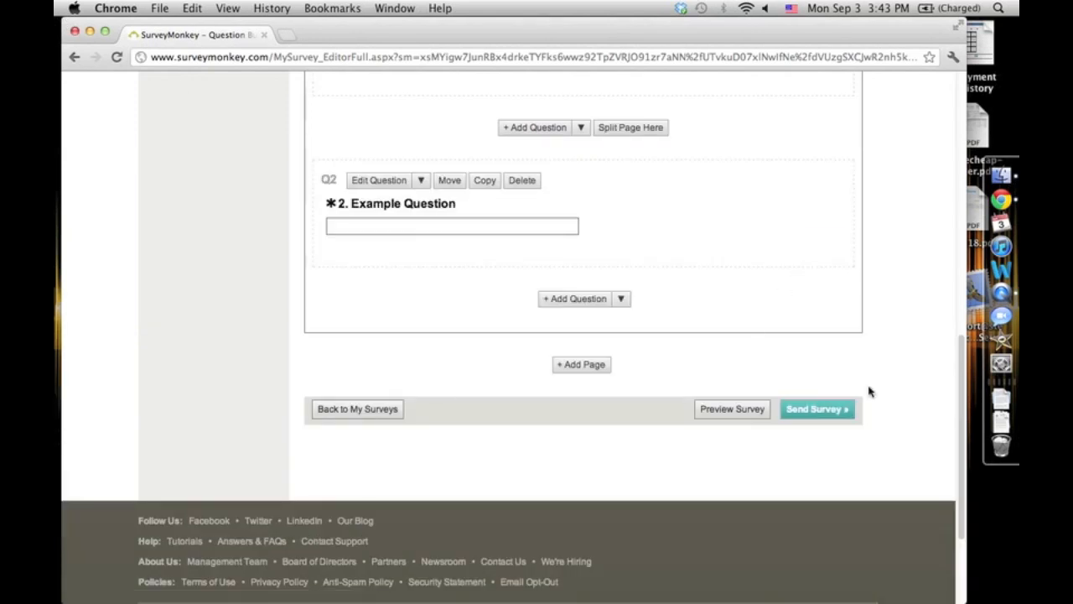
# - Proceed to send the survey and select its web link
pyautogui.click(843, 413)
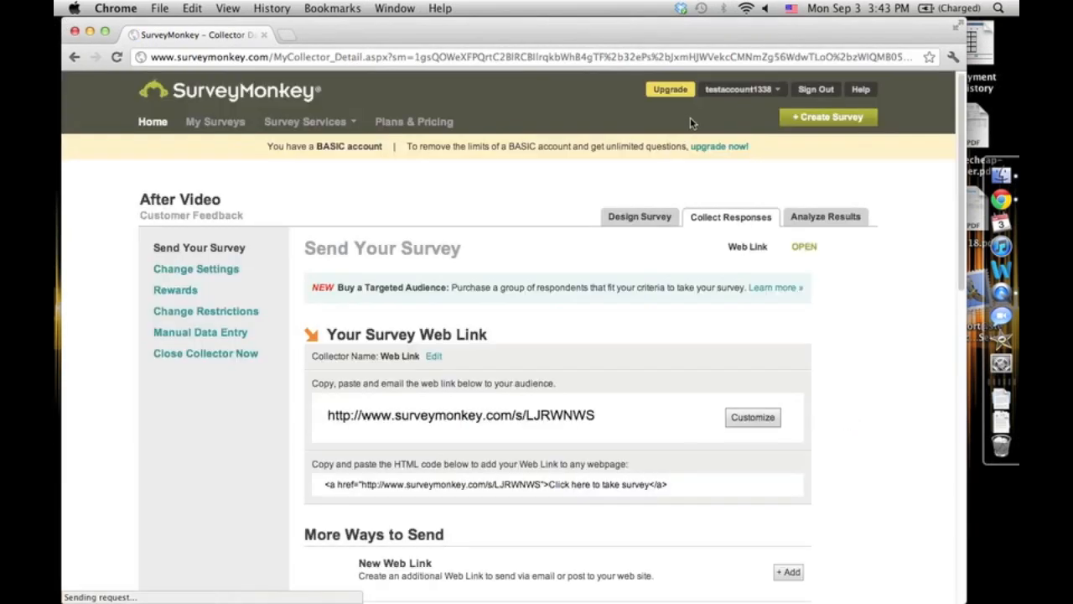
pyautogui.scroll(-3, 637, 394)
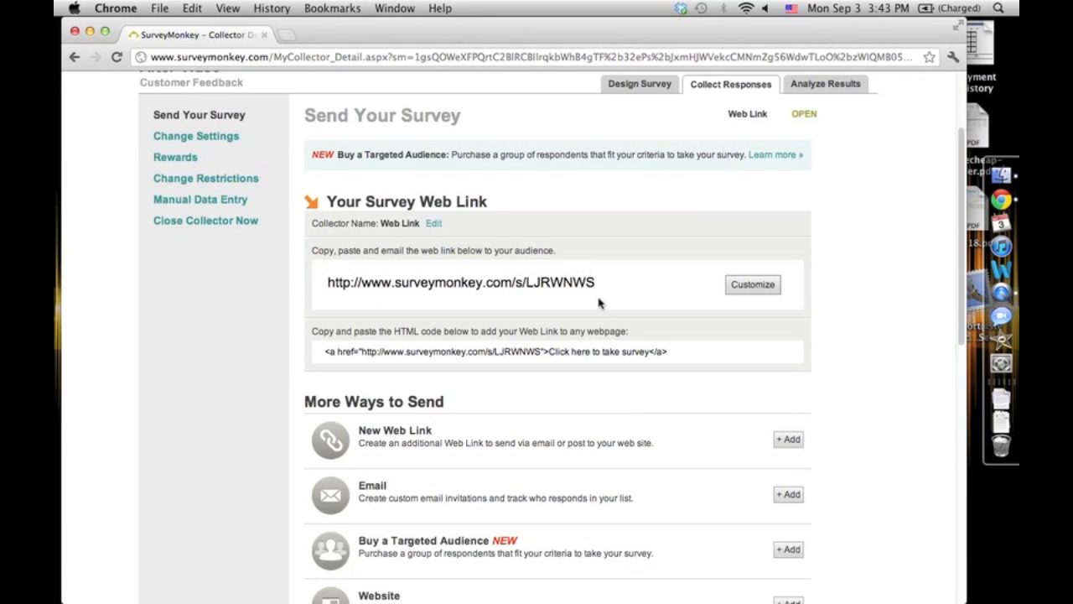
pyautogui.click(317, 283)
pyautogui.press('F11')
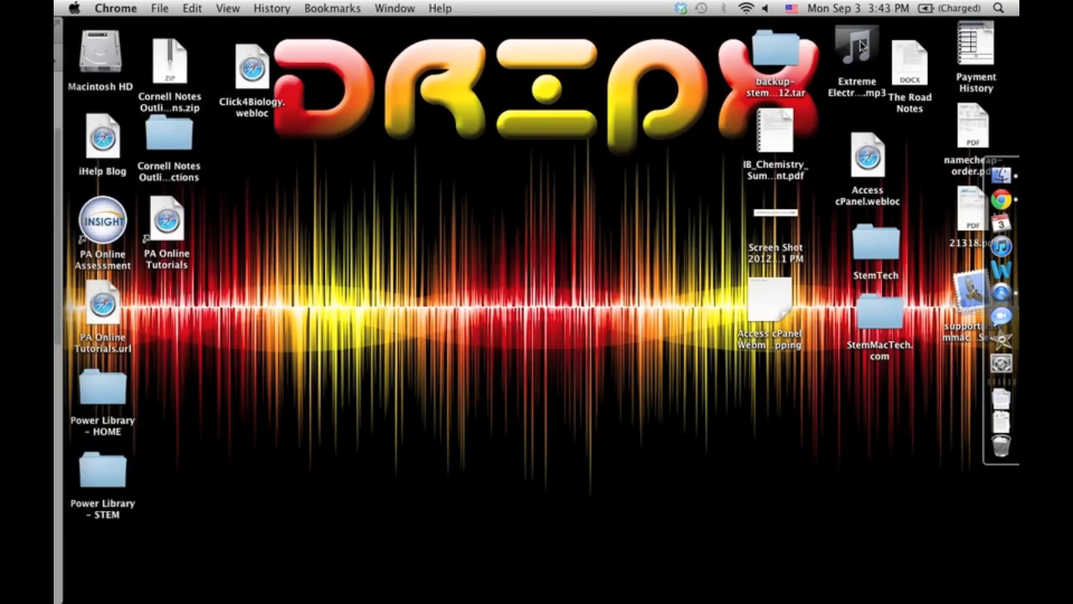
pyautogui.press('F11')
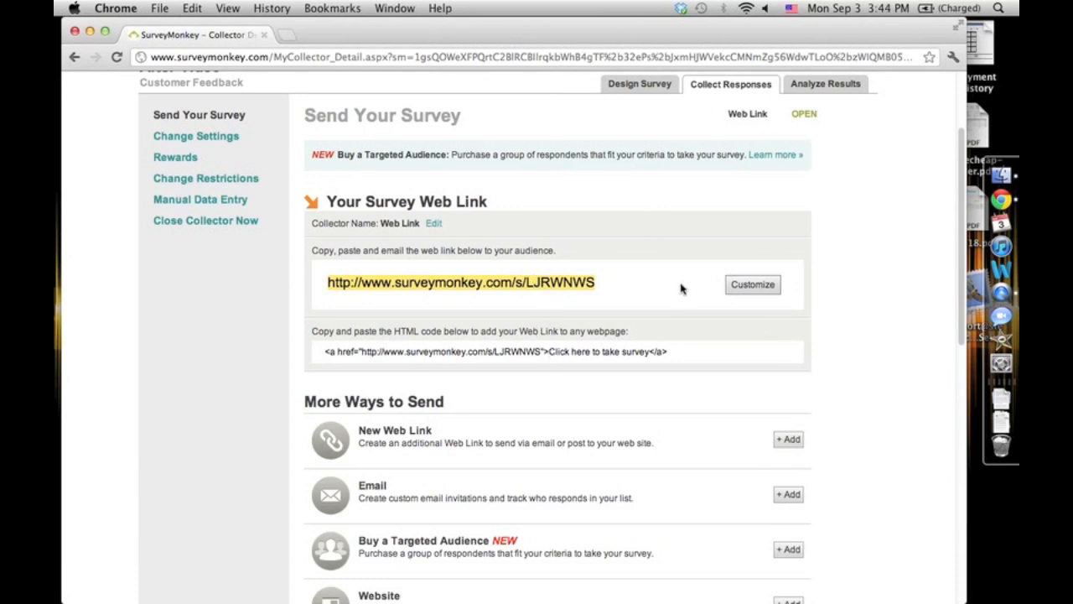
pyautogui.click(731, 285)
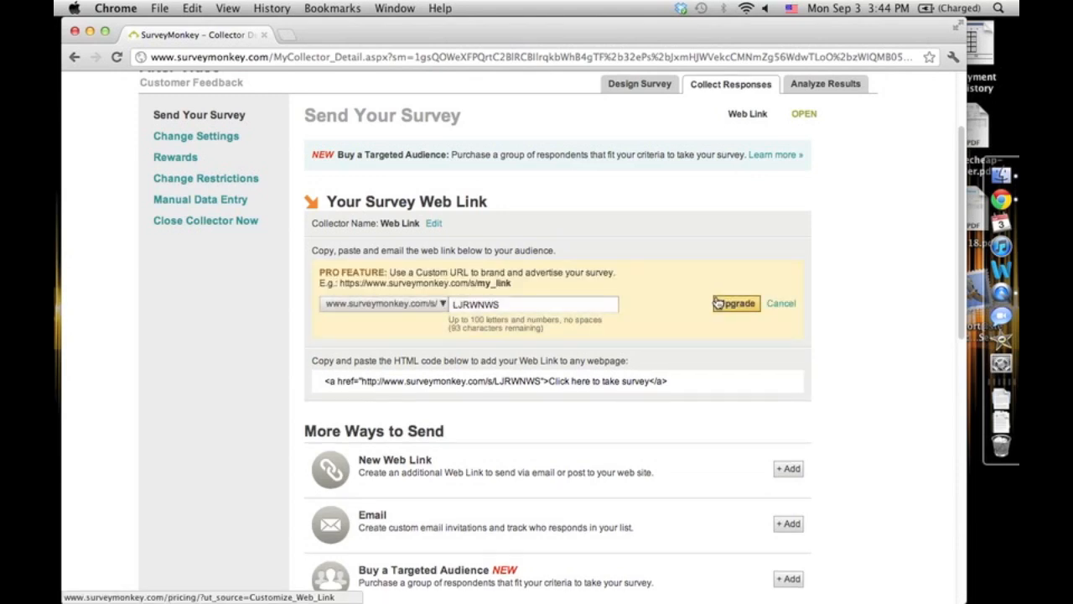
pyautogui.click(324, 270)
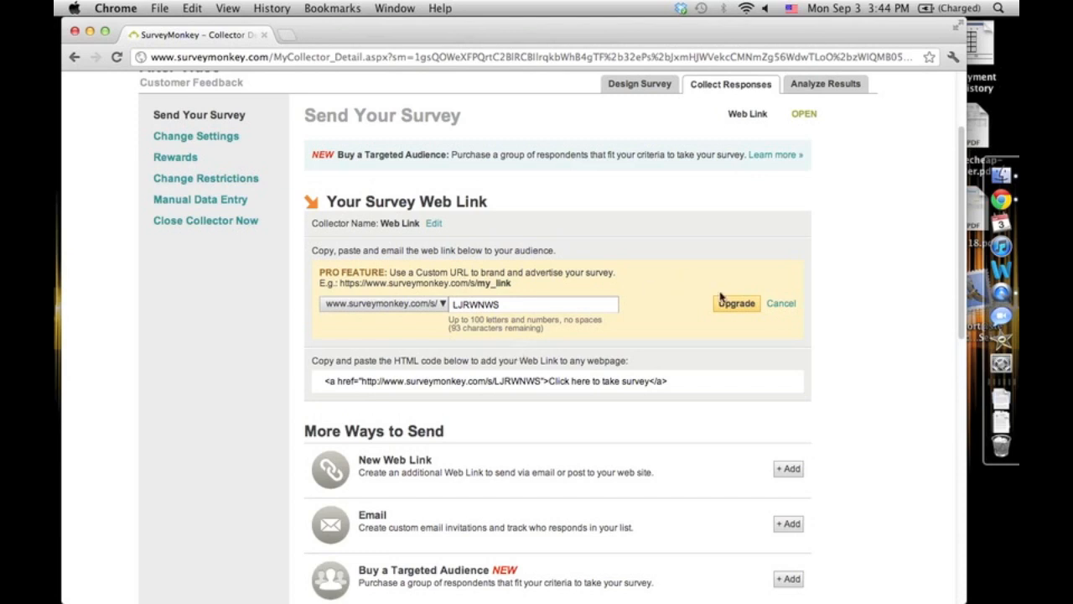
pyautogui.click(782, 304)
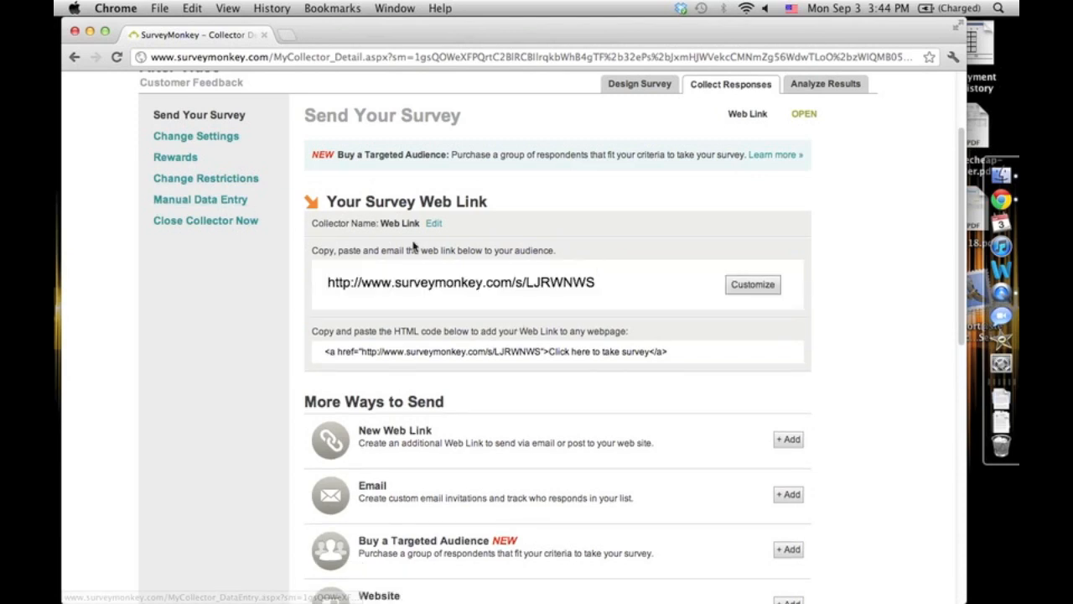
# - Scroll through the other ways to send the survey
pyautogui.scroll(-5, 413, 244)
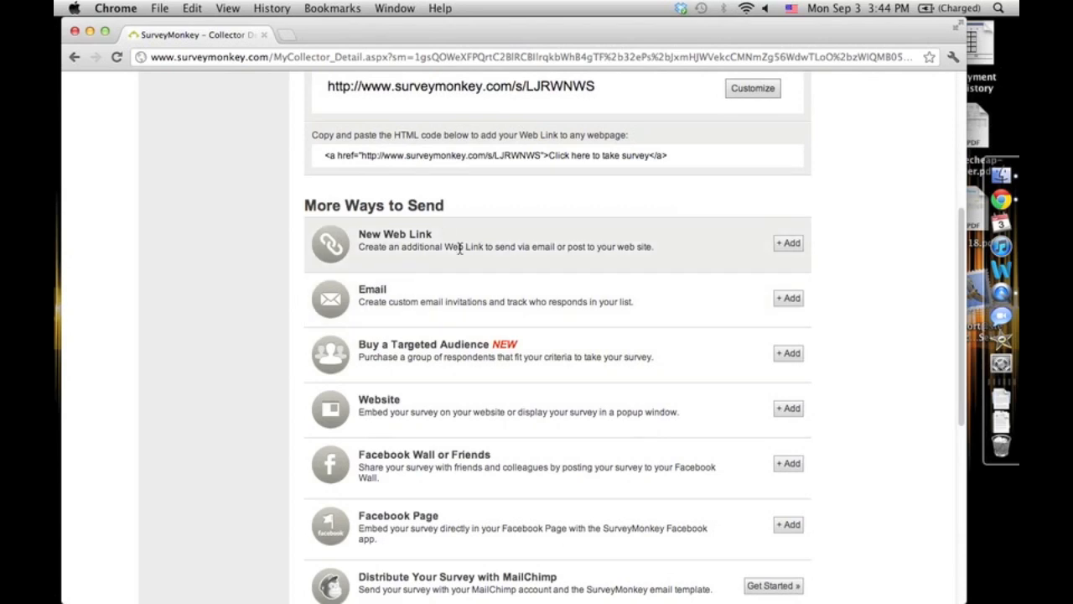
pyautogui.scroll(-3, 378, 402)
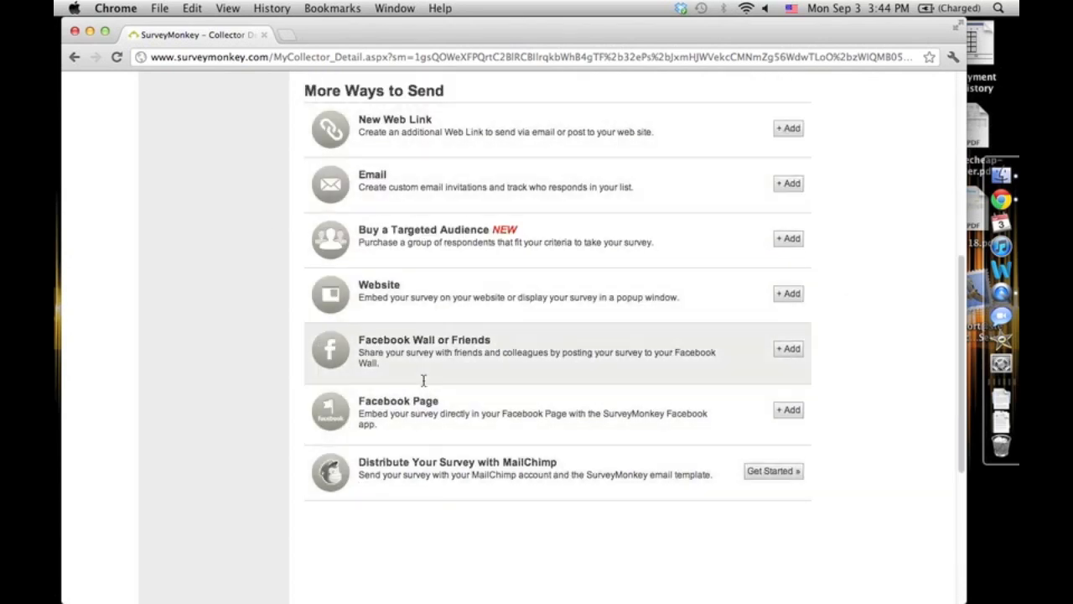
pyautogui.scroll(10, 498, 287)
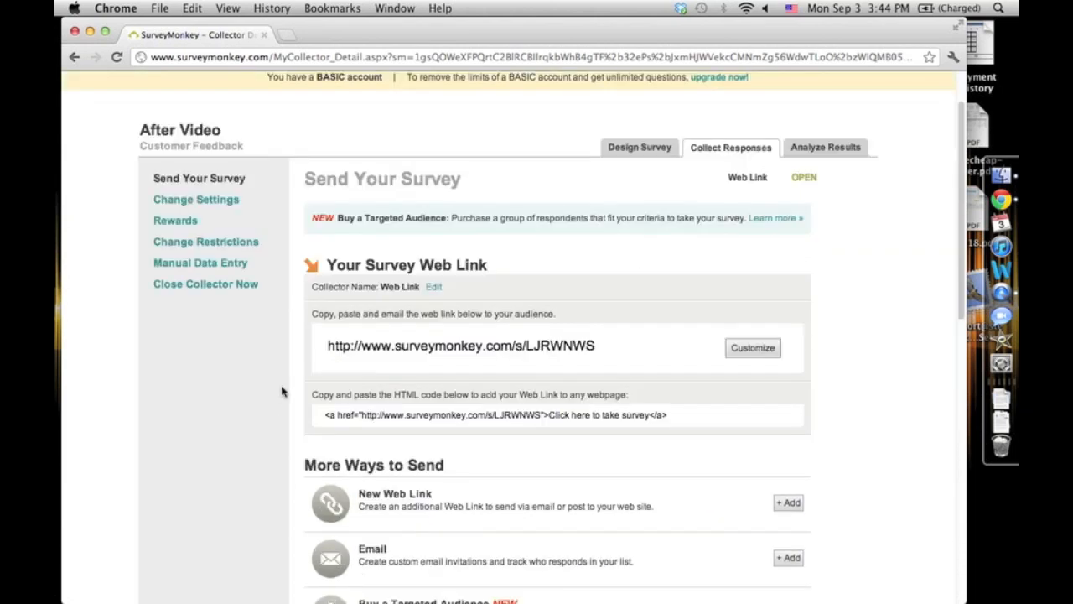
pyautogui.scroll(2, 282, 392)
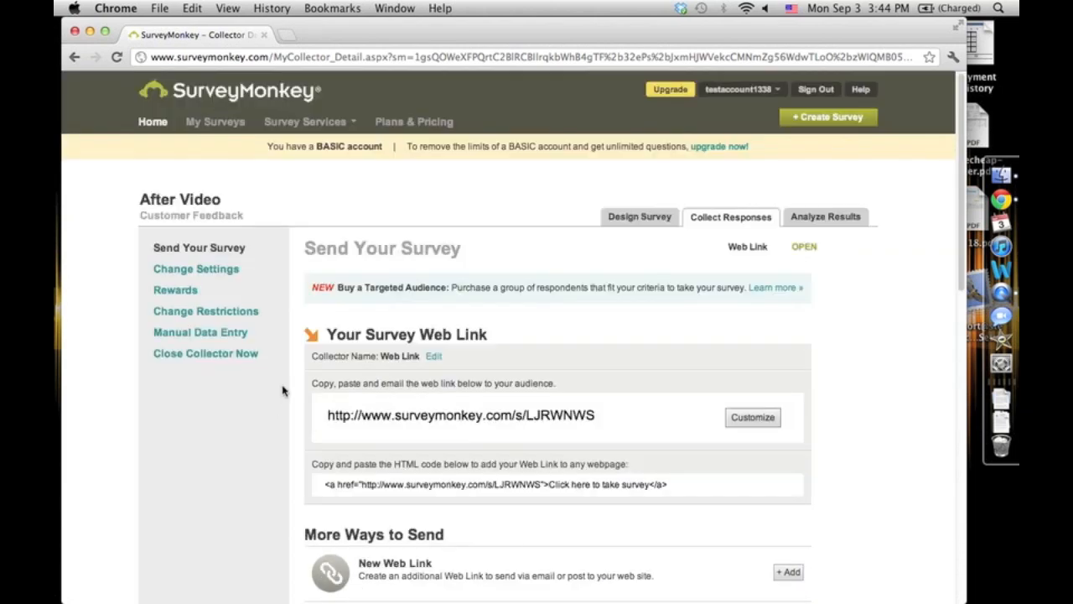
# - Open the survey's results analysis and review the response summary
pyautogui.click(808, 220)
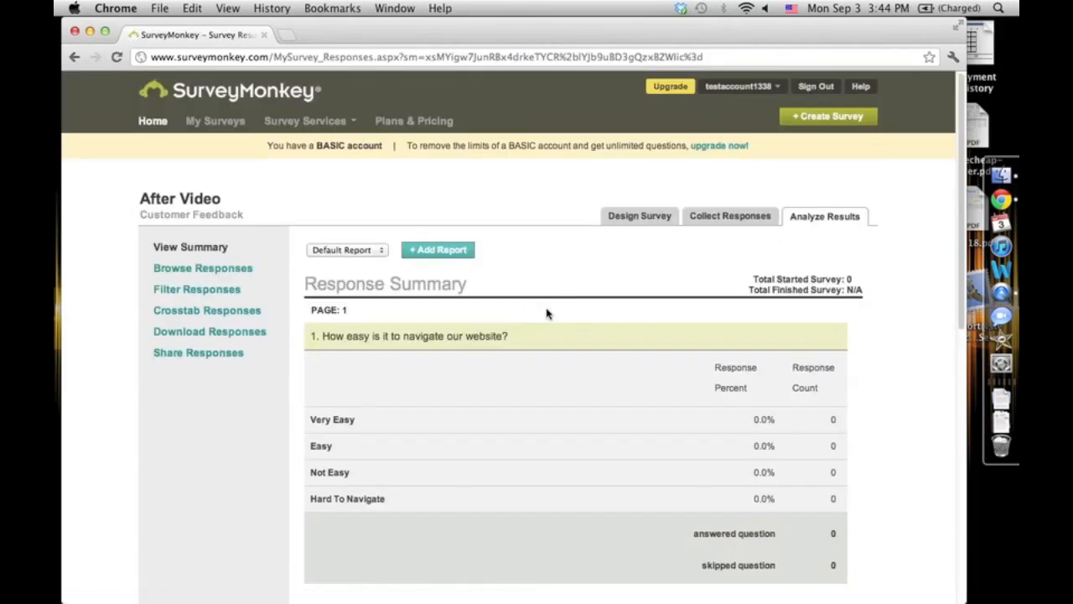
pyautogui.scroll(-8, 546, 311)
pyautogui.scroll(3, 549, 306)
pyautogui.scroll(1, 545, 296)
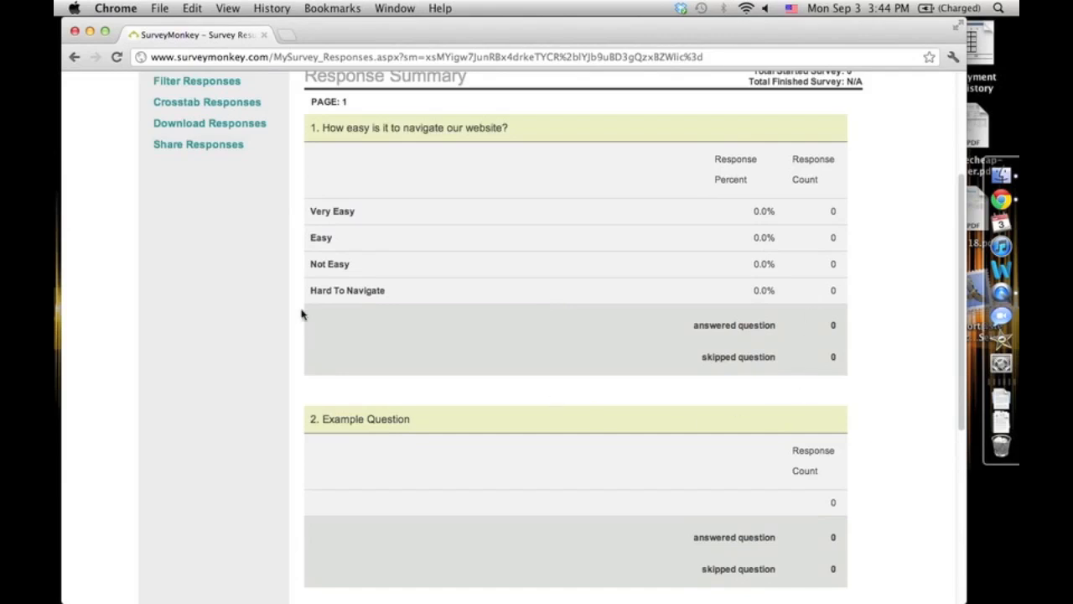
pyautogui.scroll(-3, 293, 311)
pyautogui.scroll(2, 285, 285)
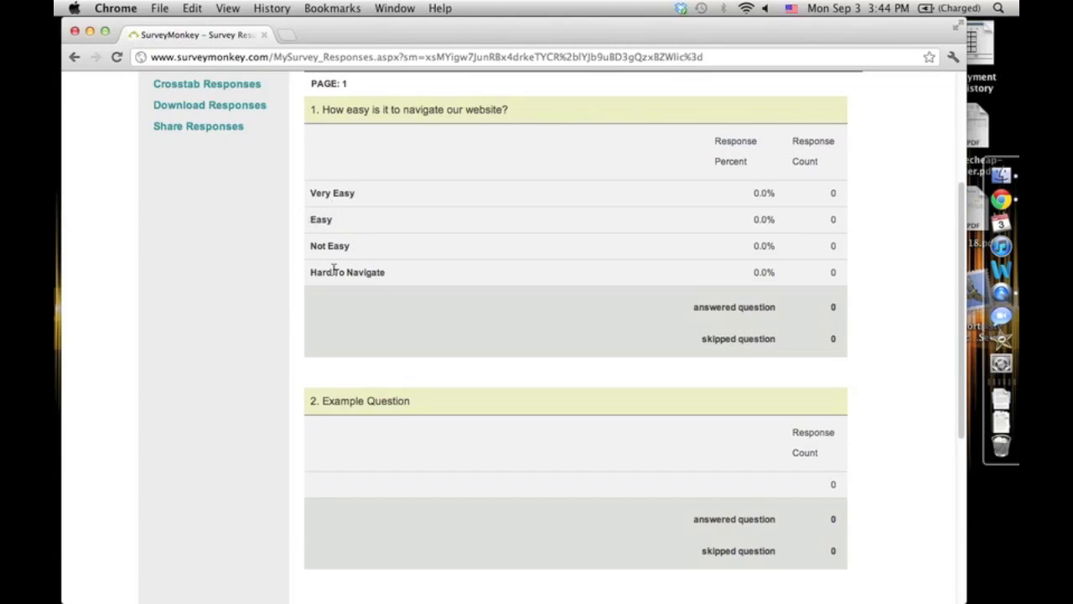
pyautogui.scroll(-3, 333, 270)
# - Examine the answered and skipped question counts for both questions
pyautogui.moveTo(698, 257); pyautogui.dragTo(785, 249)
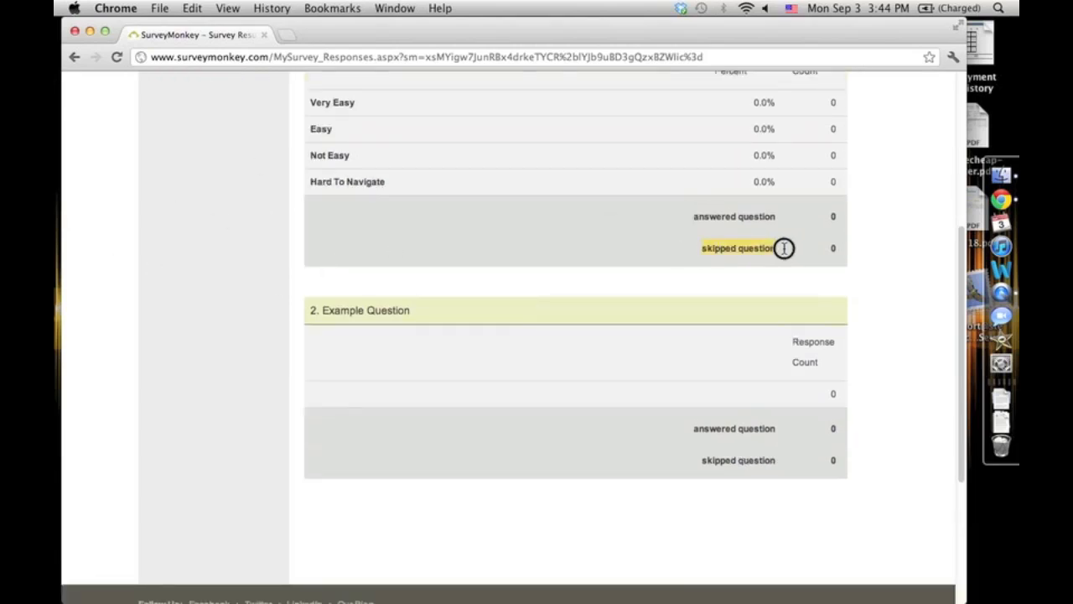
pyautogui.moveTo(374, 310); pyautogui.dragTo(399, 310)
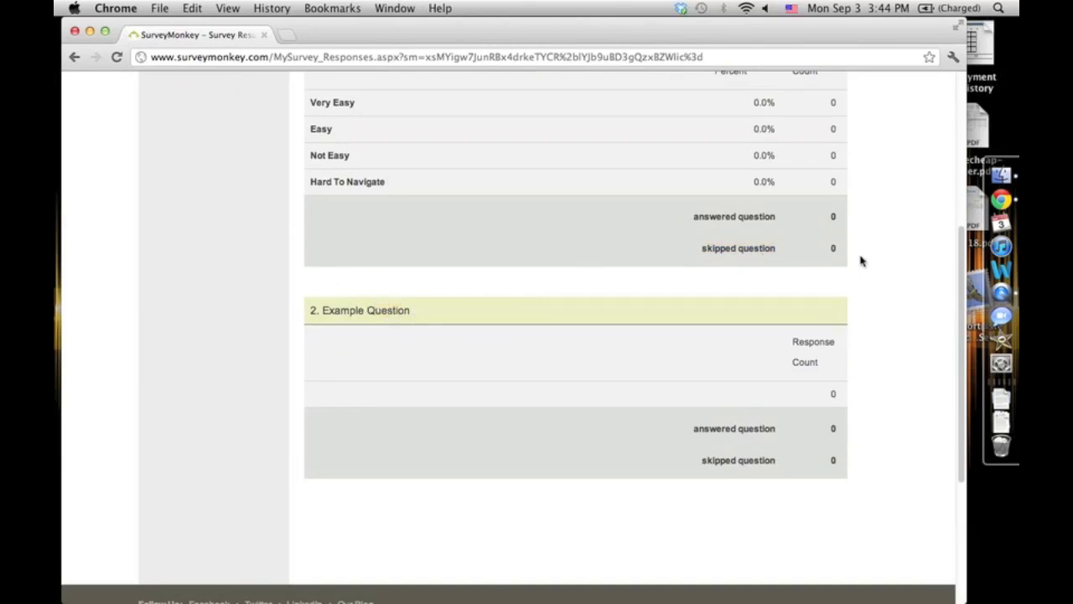
pyautogui.scroll(-2, 426, 282)
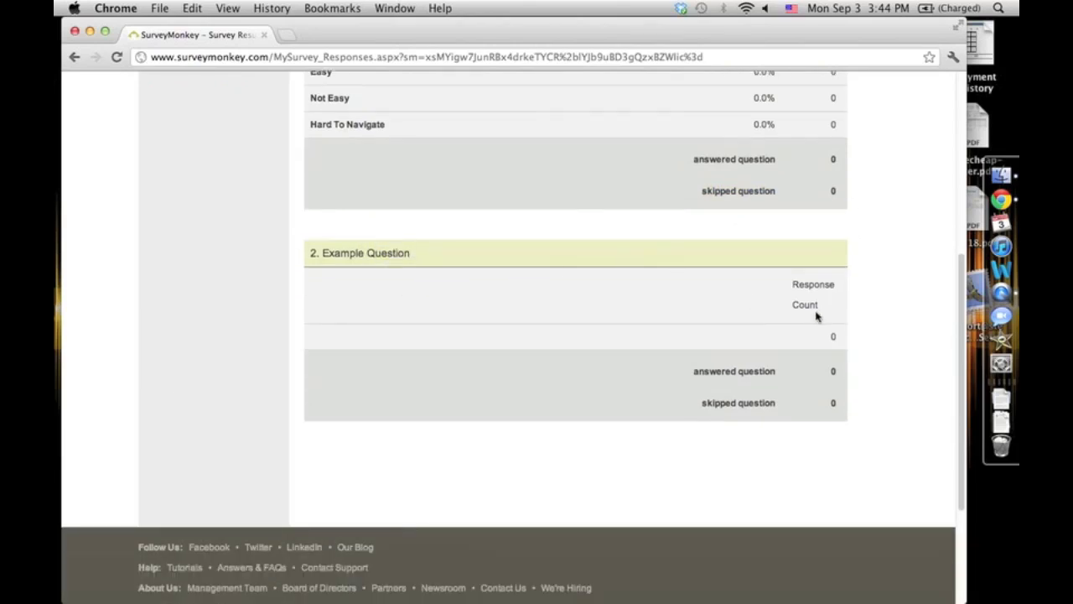
pyautogui.click(840, 341)
pyautogui.scroll(-2, 314, 467)
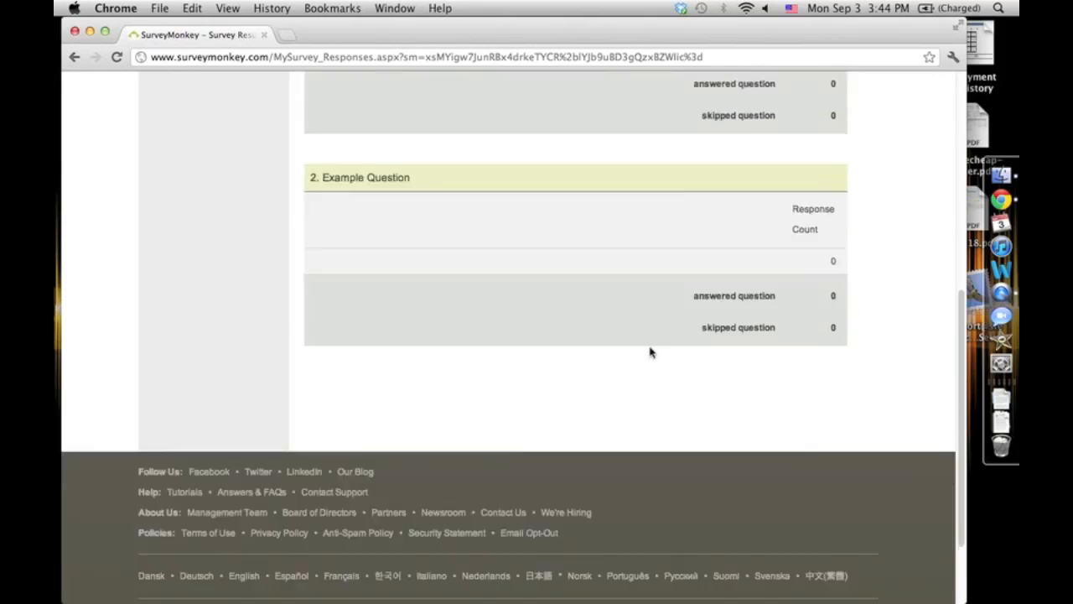
pyautogui.scroll(5, 650, 353)
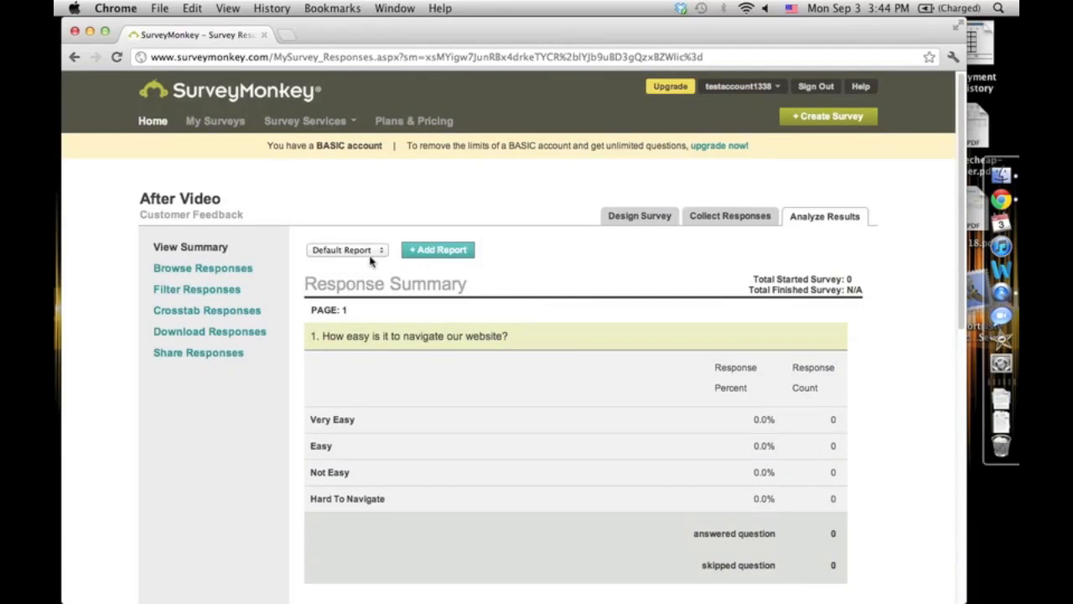
# - Examine the report selector and the total started and finished survey counts
pyautogui.click(370, 252)
pyautogui.click(444, 289)
pyautogui.moveTo(752, 279); pyautogui.dragTo(860, 278)
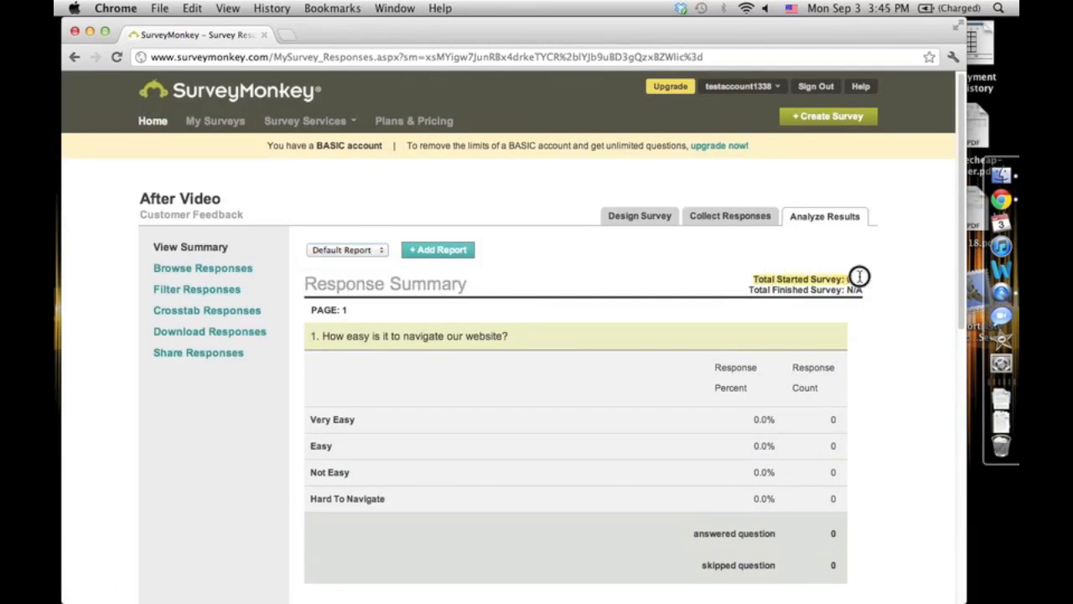
pyautogui.doubleClick(859, 277)
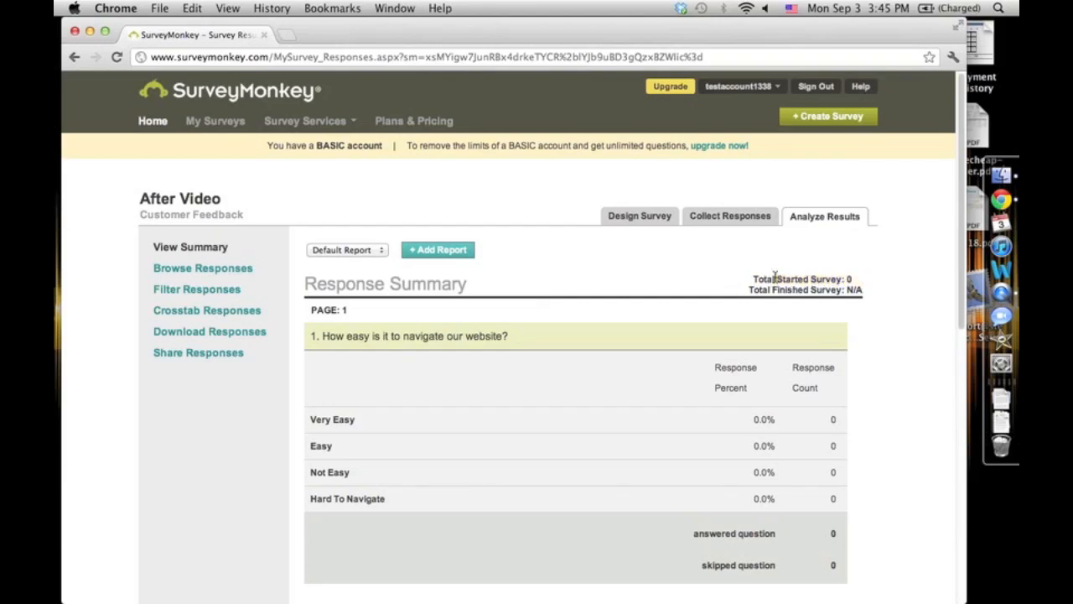
pyautogui.click(747, 289)
pyautogui.moveTo(750, 290); pyautogui.dragTo(874, 291)
pyautogui.click(874, 291)
pyautogui.moveTo(849, 290); pyautogui.dragTo(913, 290)
pyautogui.click(889, 291)
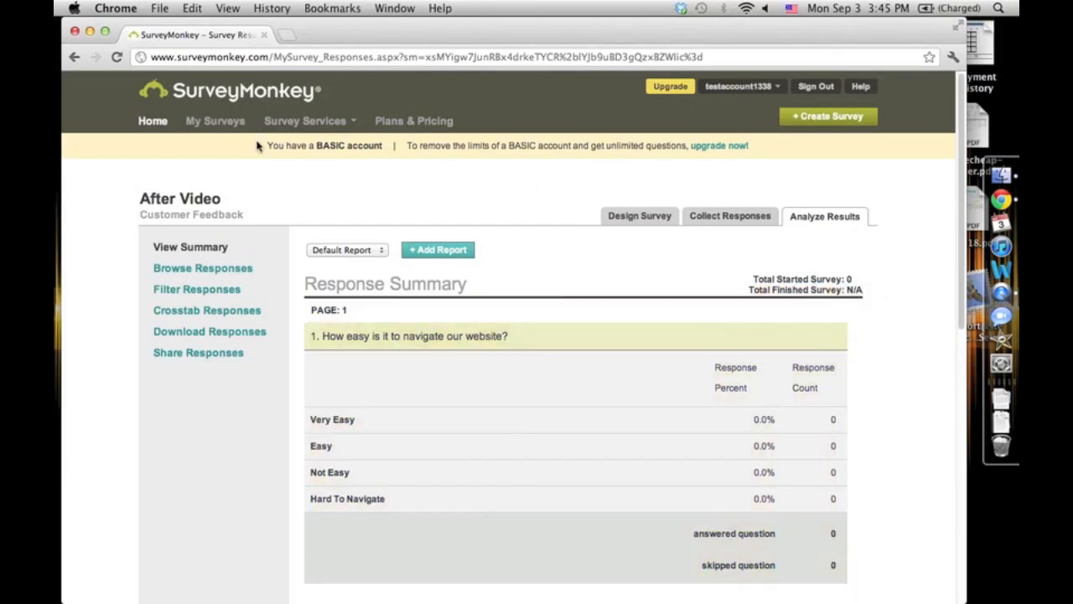